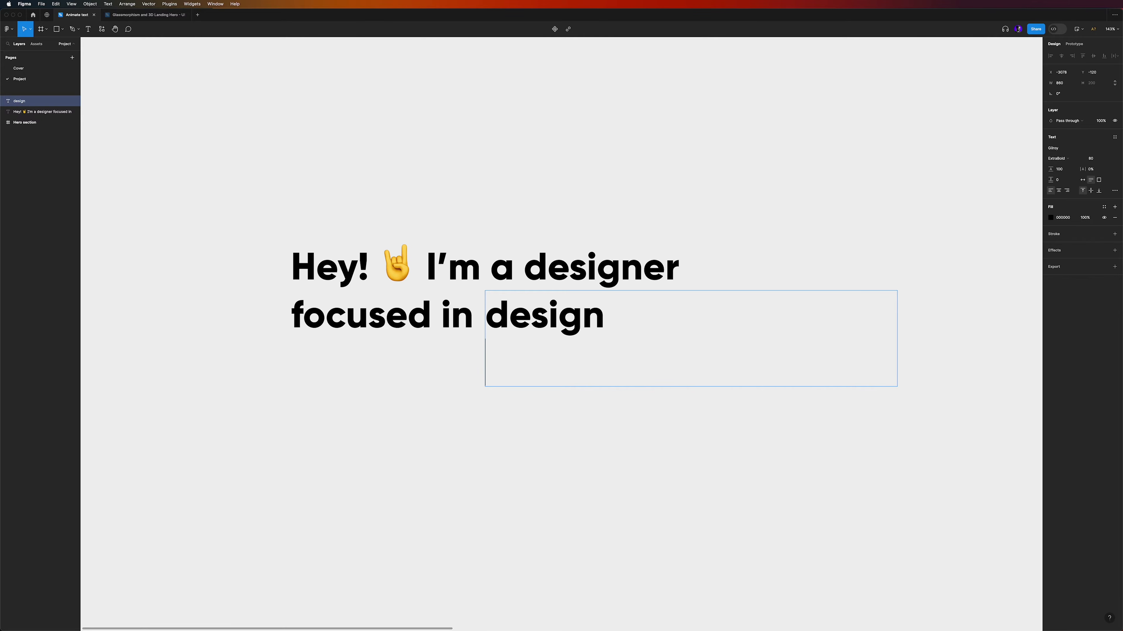
Step: Add the lines "wireframing" and "prototyping" under "design", and set the text layer to auto width
{"action": "type", "text": "wireframing"}
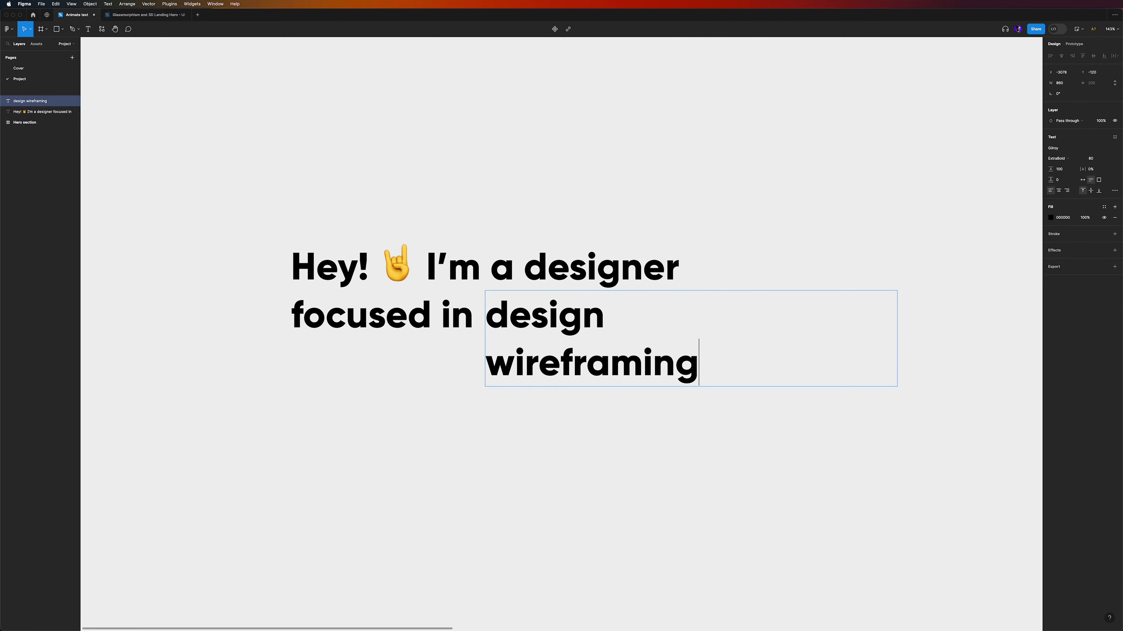
{"action": "key", "text": "Return"}
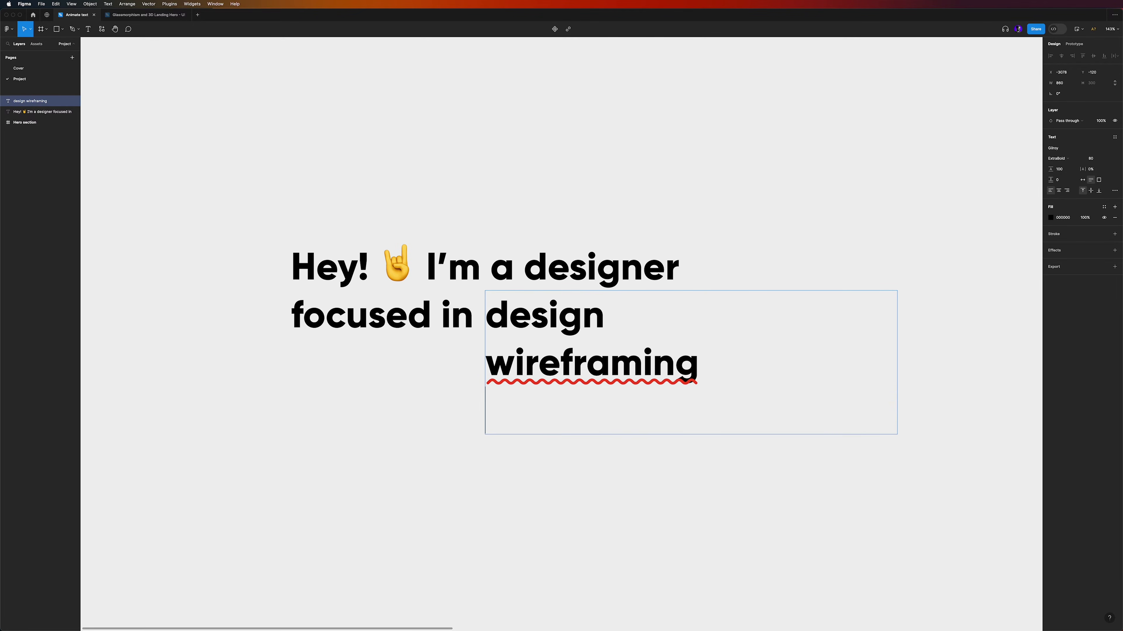
{"action": "type", "text": "prototyping"}
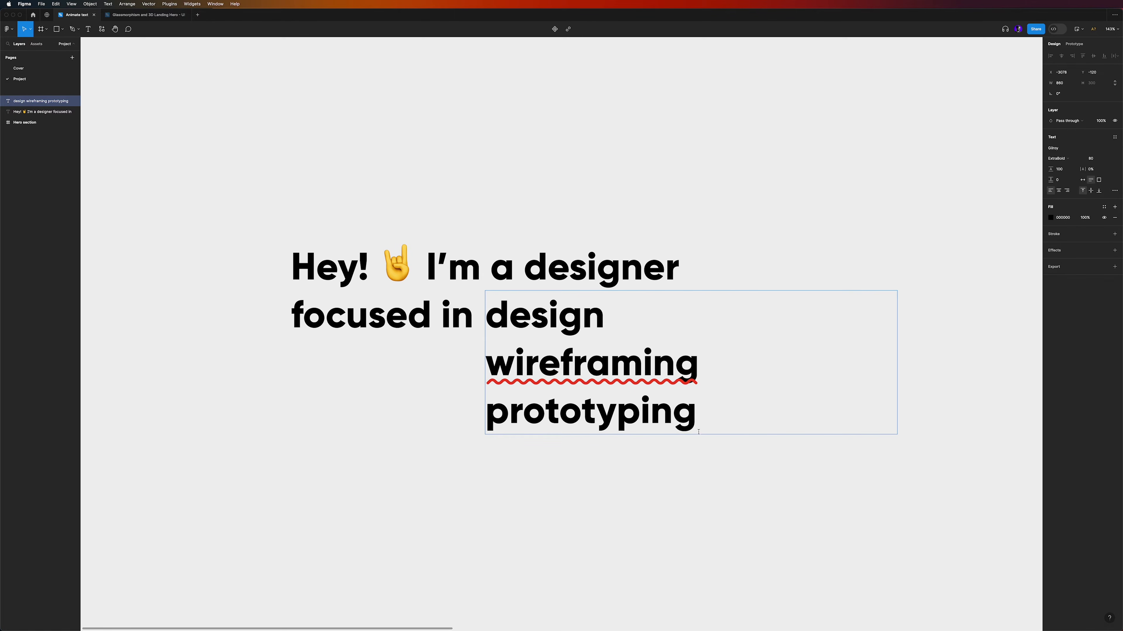
{"action": "key", "text": "Escape"}
{"action": "left_click", "coordinate": [717, 482]}
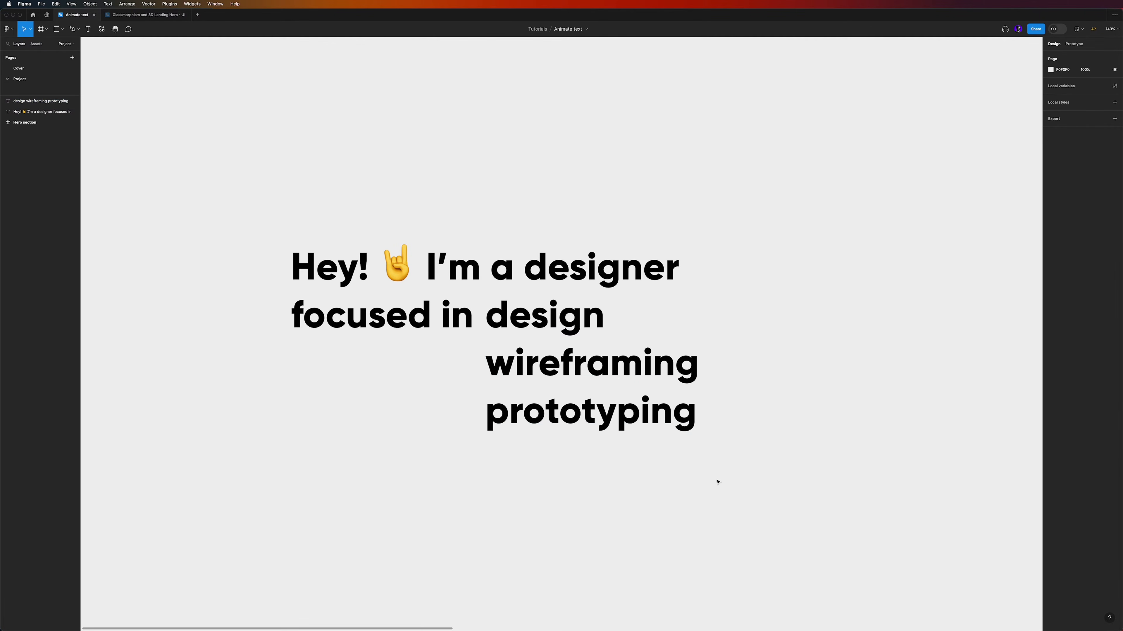
{"action": "left_click", "coordinate": [624, 362]}
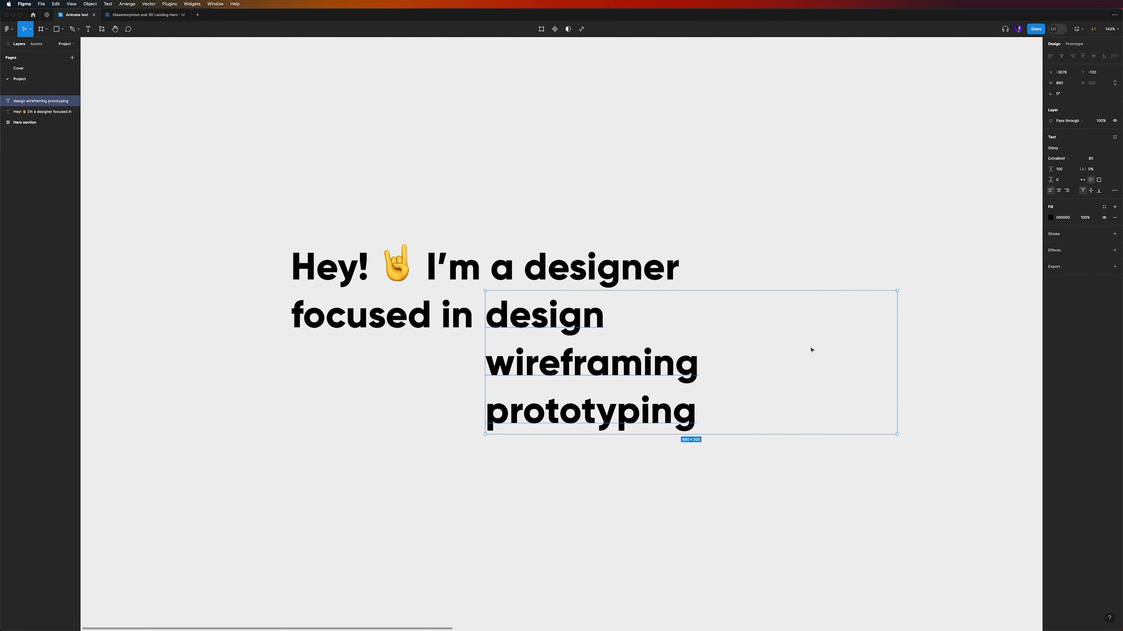
{"action": "left_click", "coordinate": [1082, 181]}
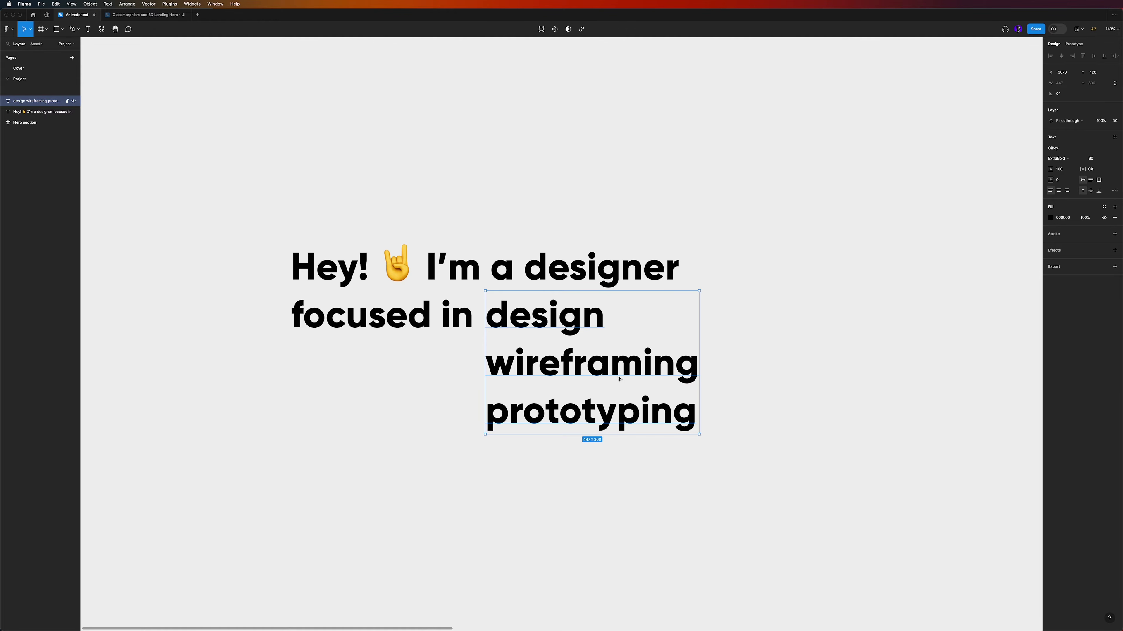
Step: Fill the three-word text layer with a linear gradient from light blue to dark blue, with the end stop at 100% opacity
{"action": "left_click", "coordinate": [1050, 218]}
{"action": "left_click", "coordinate": [980, 233]}
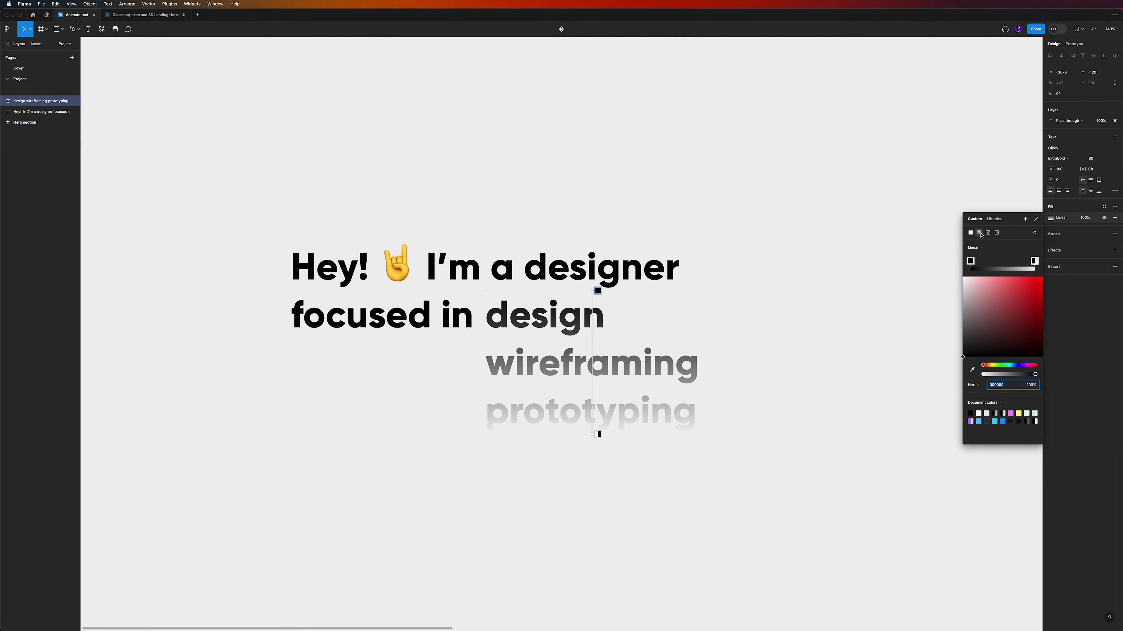
{"action": "left_click_drag", "start_coordinate": [1001, 365], "coordinate": [1014, 365]}
{"action": "left_click", "coordinate": [1009, 276]}
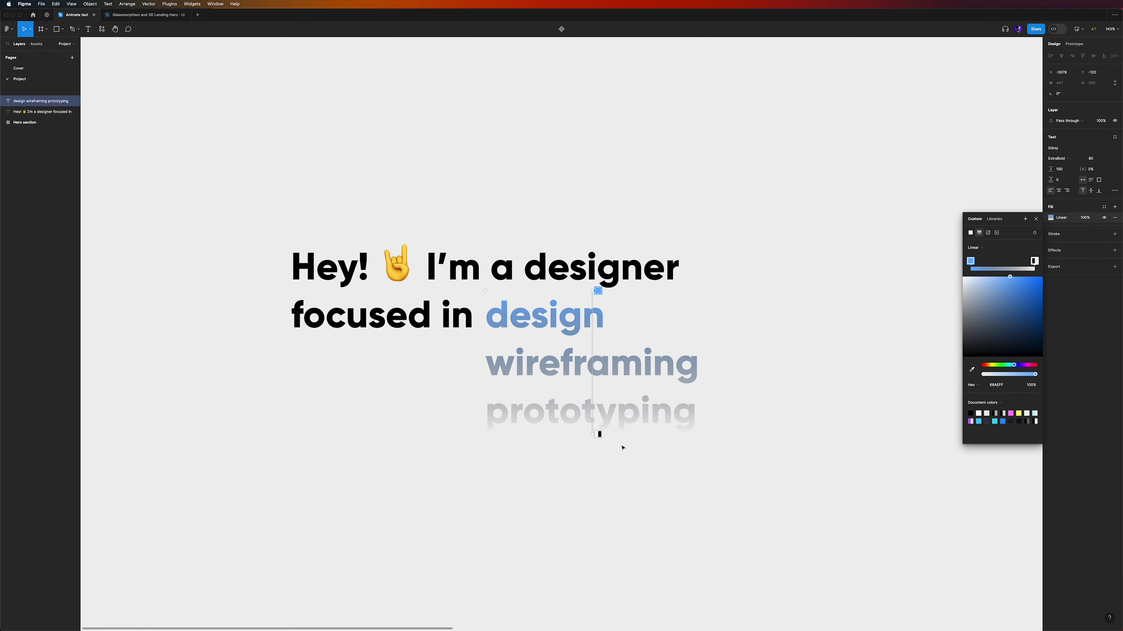
{"action": "left_click", "coordinate": [600, 434]}
{"action": "left_click_drag", "start_coordinate": [1006, 303], "coordinate": [1038, 315]}
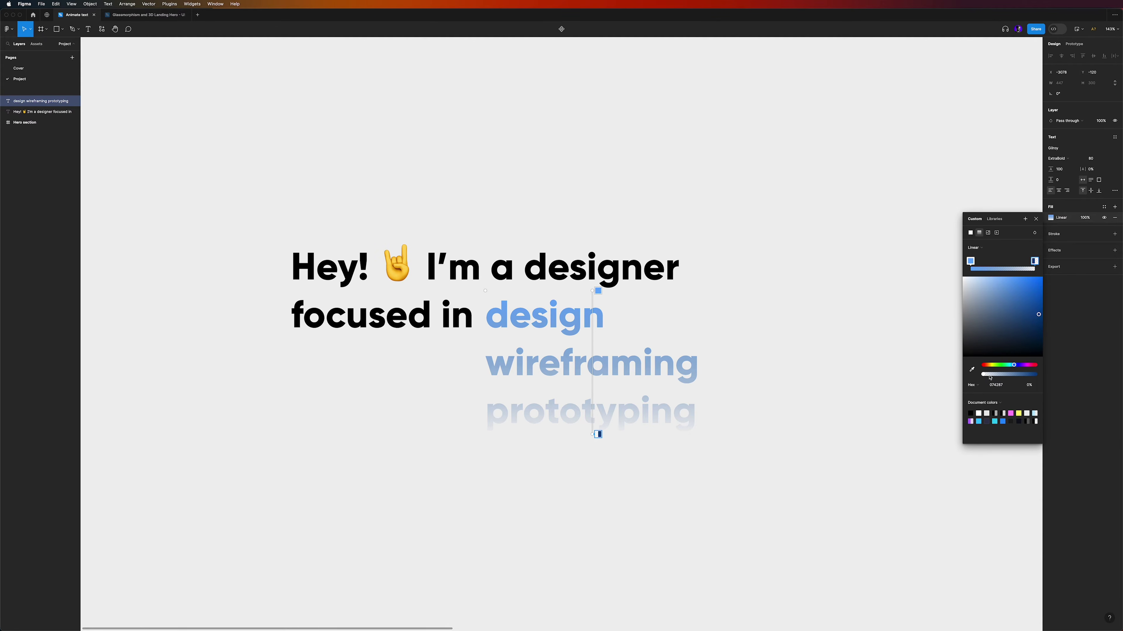
{"action": "left_click_drag", "start_coordinate": [989, 376], "coordinate": [1036, 376]}
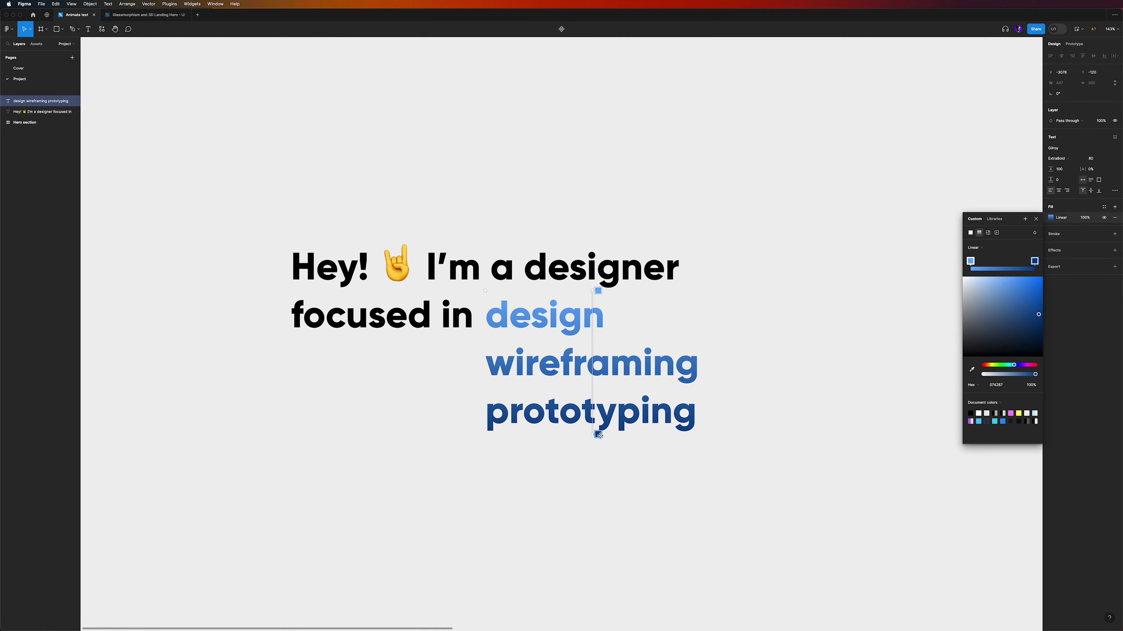
Step: Reposition the gradient's end points so it runs diagonally across the three words, light blue near "design" and dark blue at the end of "wireframing"
{"action": "left_click_drag", "start_coordinate": [599, 435], "coordinate": [688, 377]}
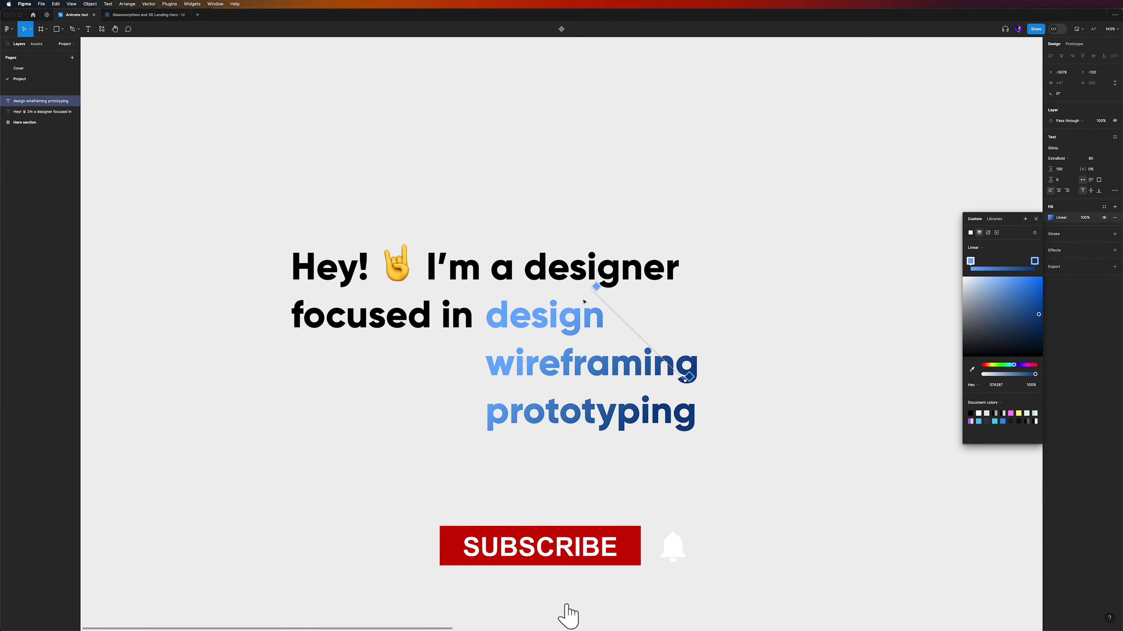
{"action": "left_click_drag", "start_coordinate": [596, 287], "coordinate": [501, 332]}
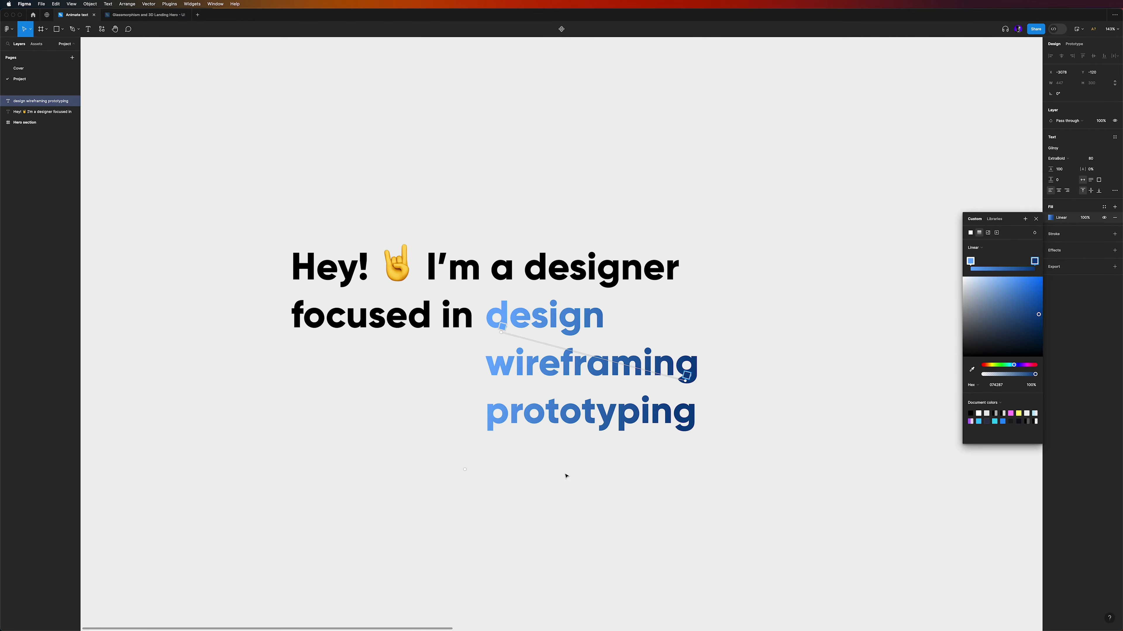
{"action": "left_click", "coordinate": [1035, 219]}
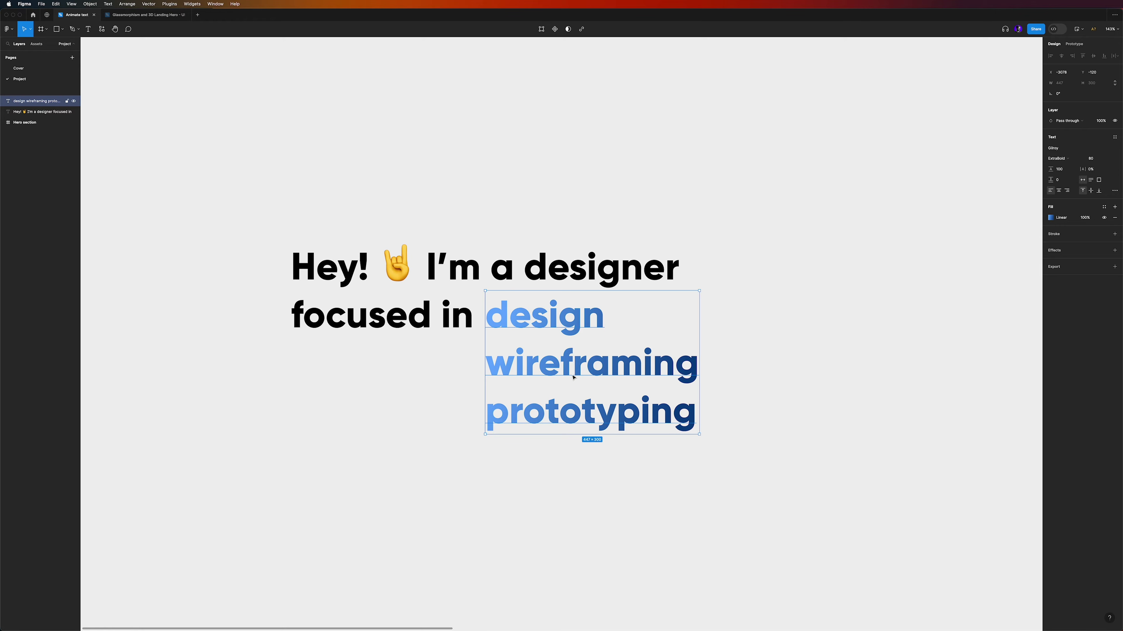
Step: Wrap the three-word text layer in a frame, reduce its height to about 110 around "design", and clip its content
{"action": "right_click", "coordinate": [575, 366]}
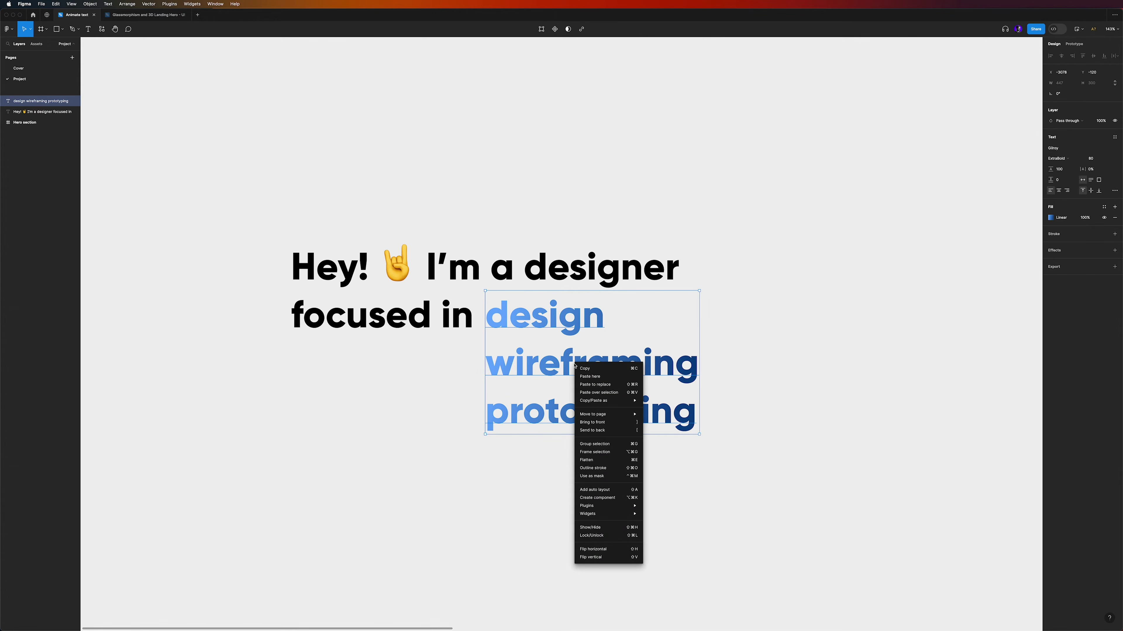
{"action": "left_click", "coordinate": [601, 453]}
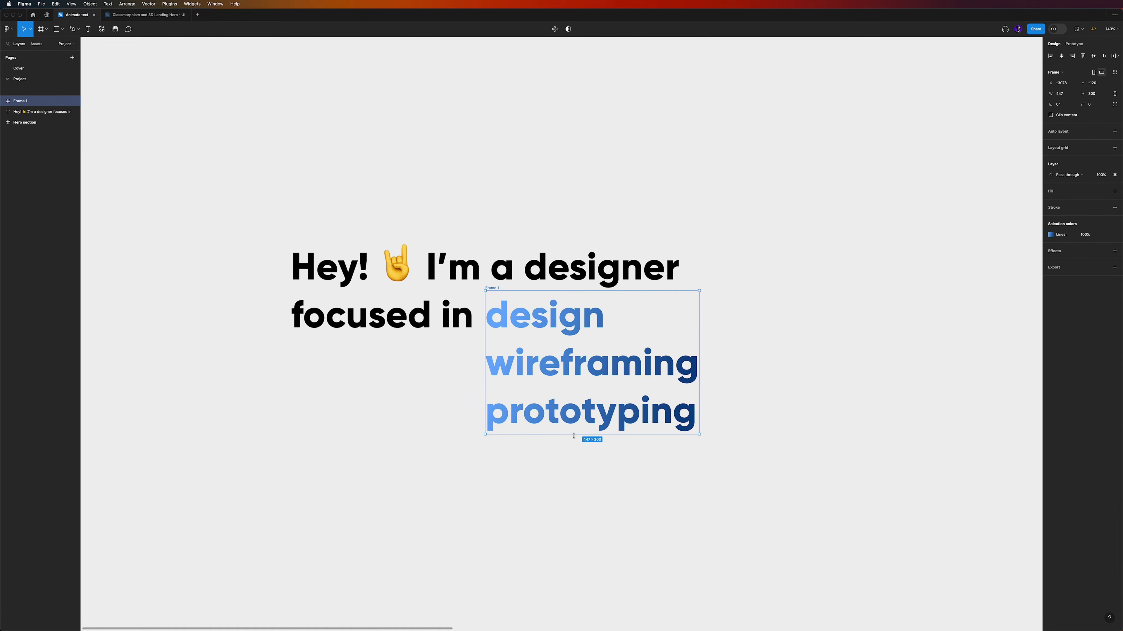
{"action": "left_click_drag", "start_coordinate": [573, 436], "coordinate": [600, 343]}
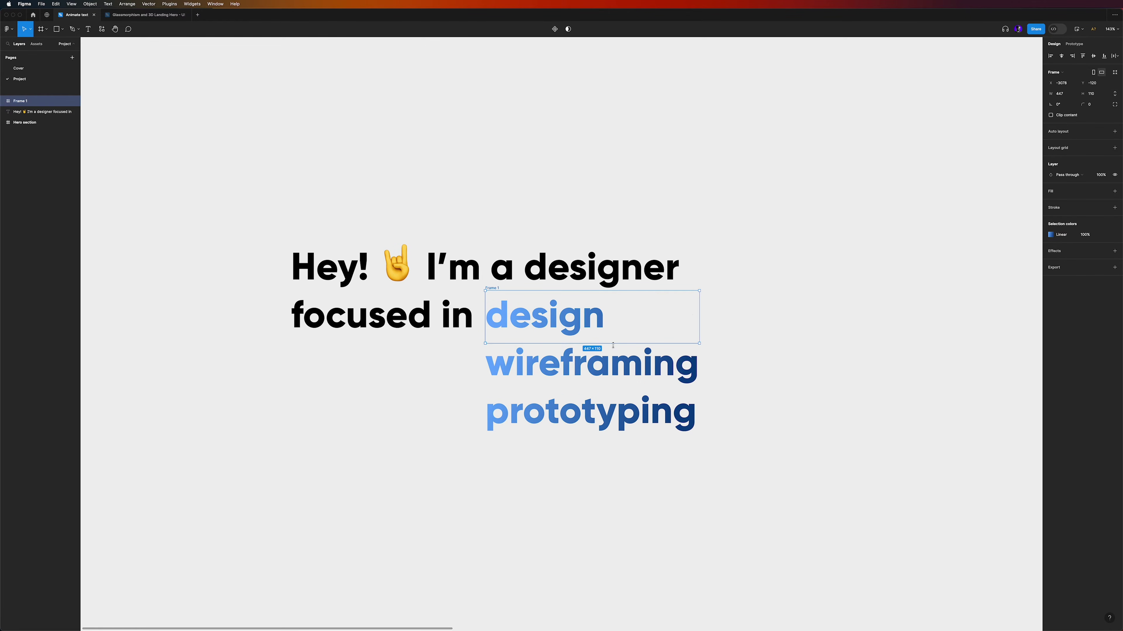
{"action": "left_click", "coordinate": [1051, 117]}
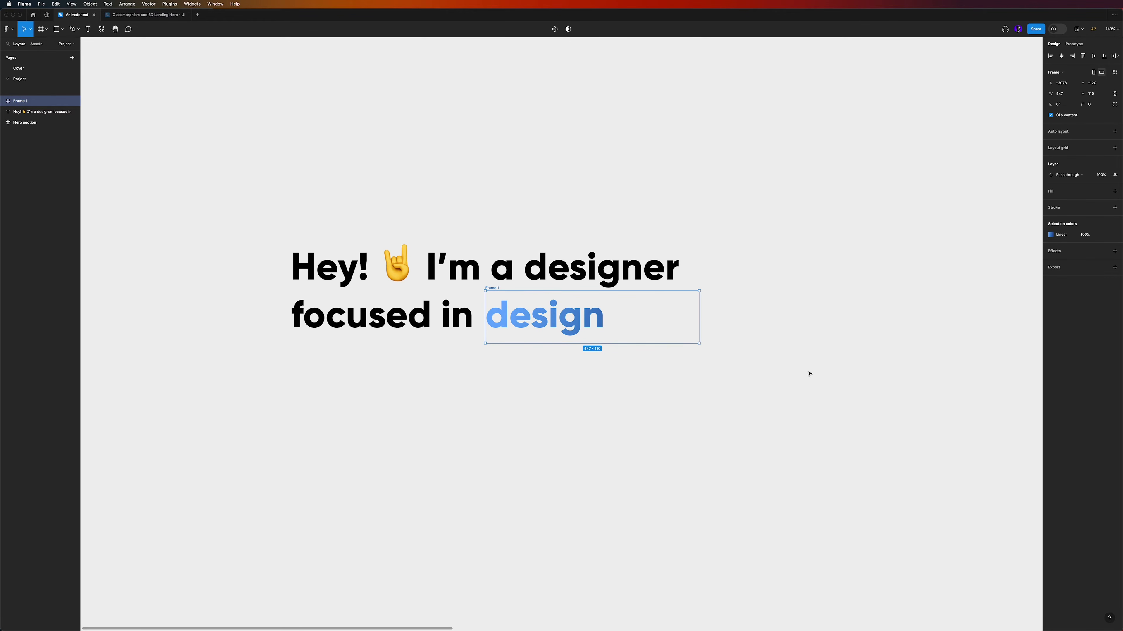
Step: Frame the headline text together with the clipped word frame and rename the new frame "Text 1"
{"action": "left_click", "coordinate": [431, 278], "text": "shift"}
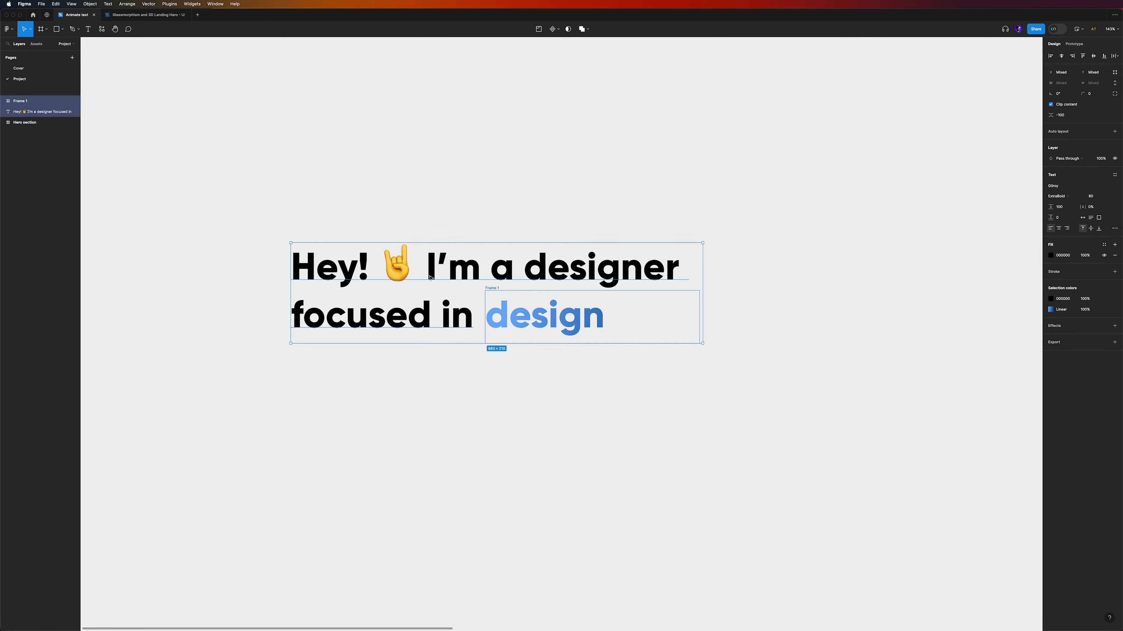
{"action": "right_click", "coordinate": [444, 272]}
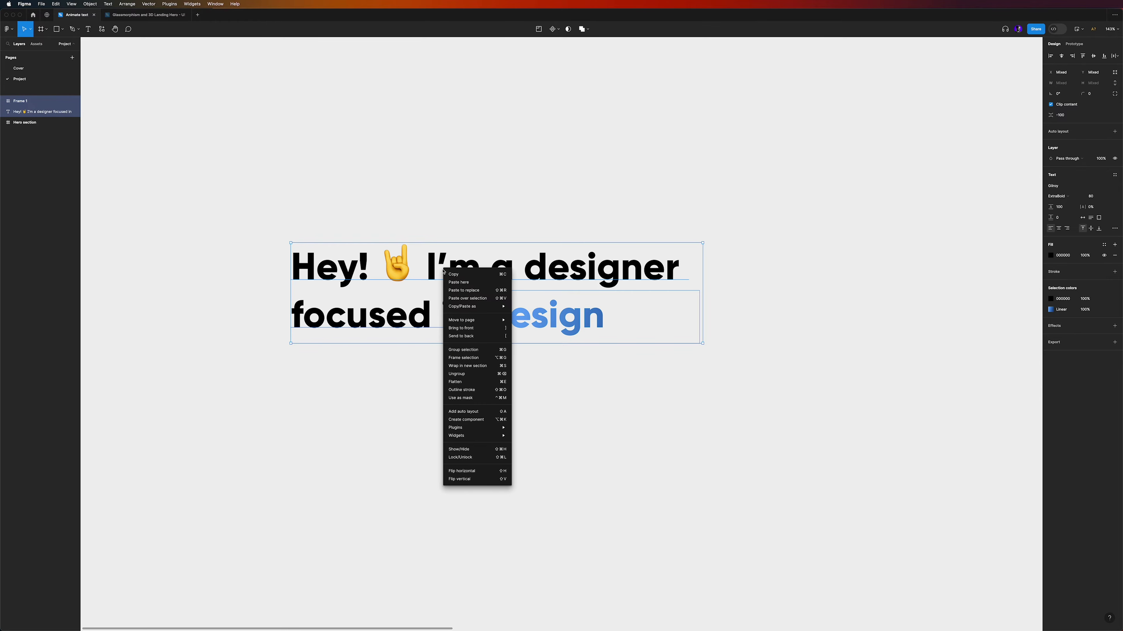
{"action": "left_click", "coordinate": [473, 360]}
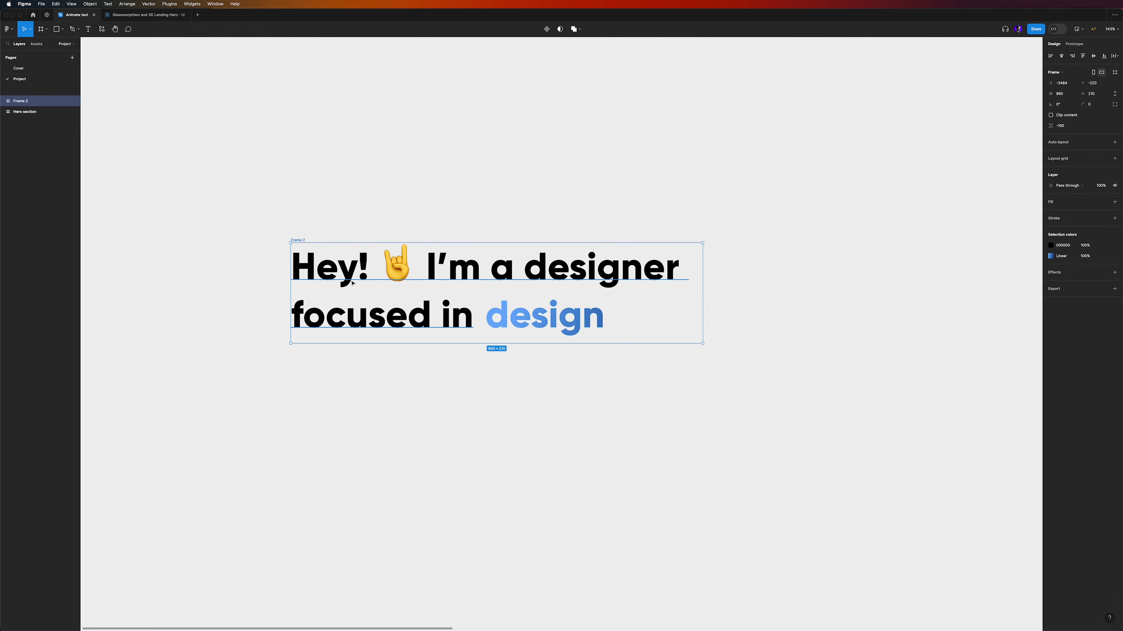
{"action": "double_click", "coordinate": [20, 102]}
{"action": "type", "text": "Te"}
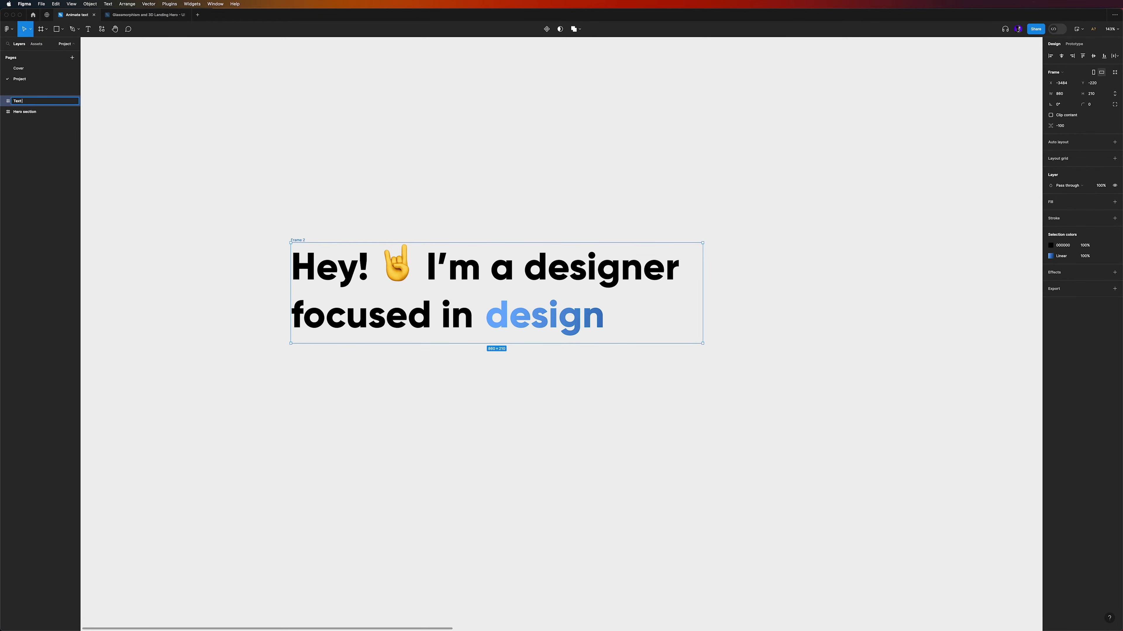
{"action": "type", "text": "xt 1"}
{"action": "key", "text": "Return"}
{"action": "key", "text": "Escape"}
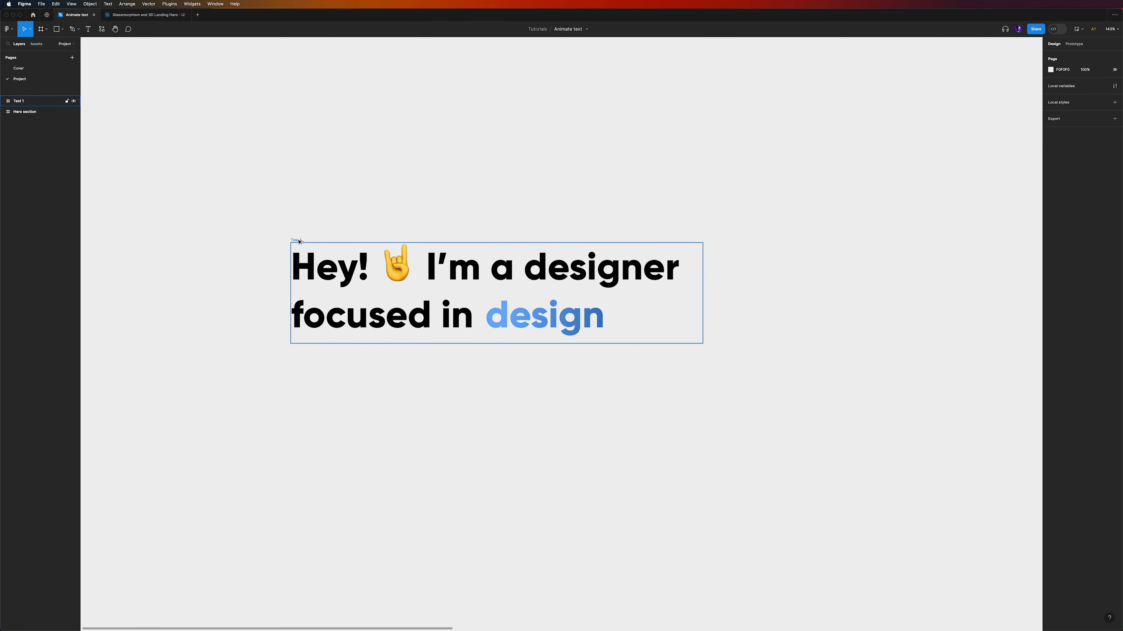
Step: Duplicate the Text 1 frame directly below and move the copy's word list up to Y -99 to show "wireframing"
{"action": "left_click_drag", "start_coordinate": [299, 241], "coordinate": [311, 365]}
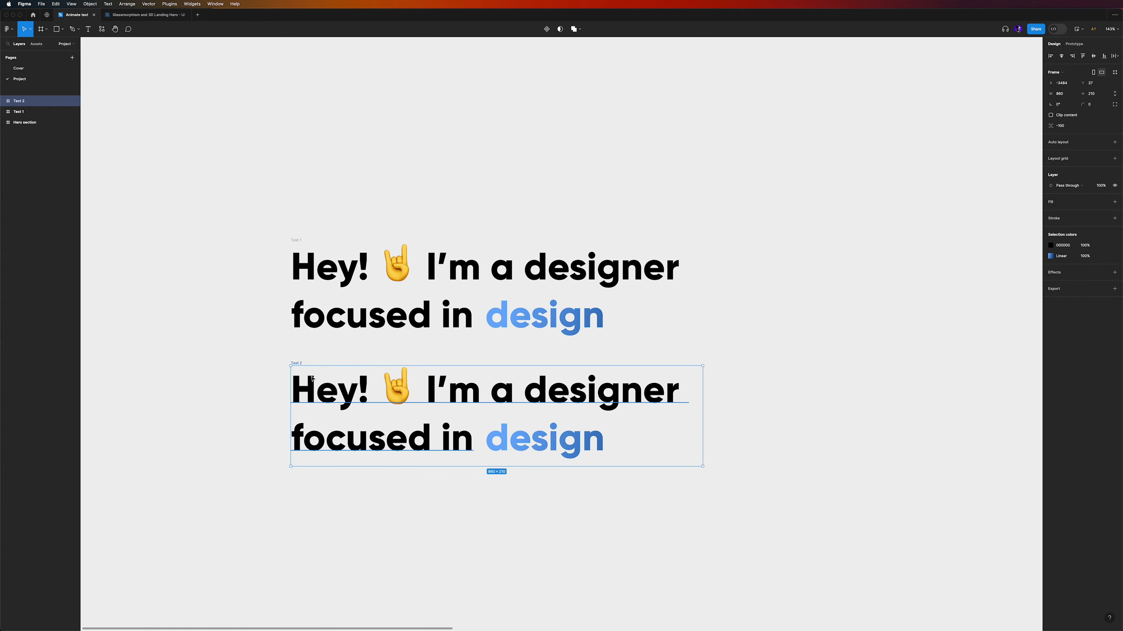
{"action": "key", "text": "f"}
{"action": "left_click_drag", "start_coordinate": [484, 413], "coordinate": [699, 467]}
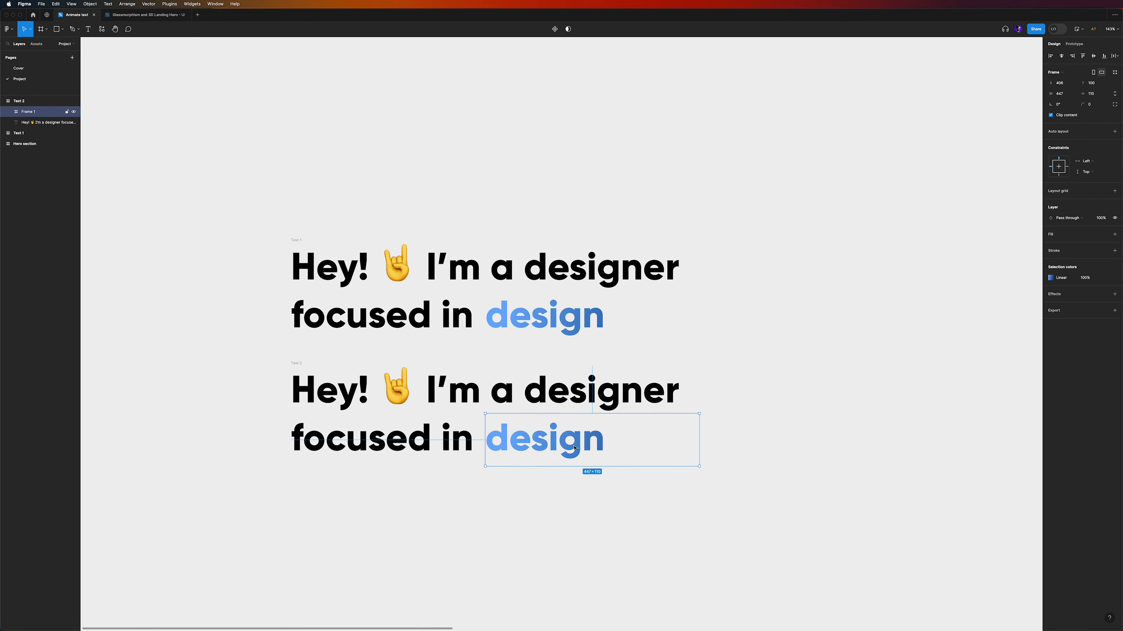
{"action": "key", "text": "cmd+v"}
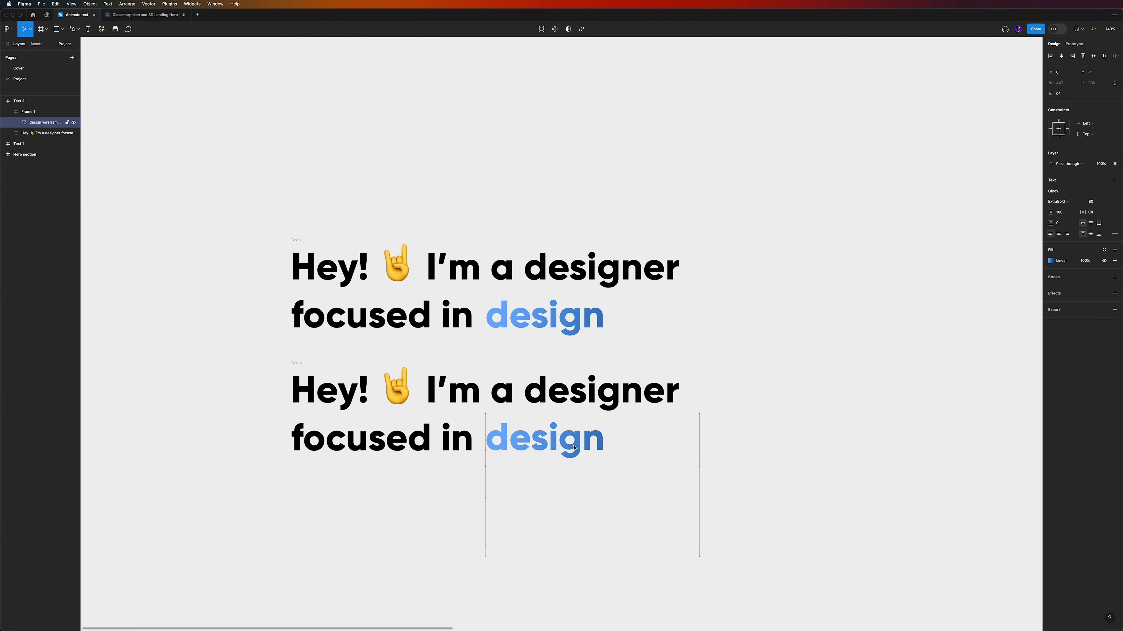
{"action": "key", "text": "shift+Up"}
{"action": "key", "text": "shift+Up"}
{"action": "key", "text": "shift+Up"}
{"action": "key", "text": "shift+Up"}
{"action": "key", "text": "shift+Up"}
{"action": "key", "text": "shift+Up"}
{"action": "key", "text": "shift+Up"}
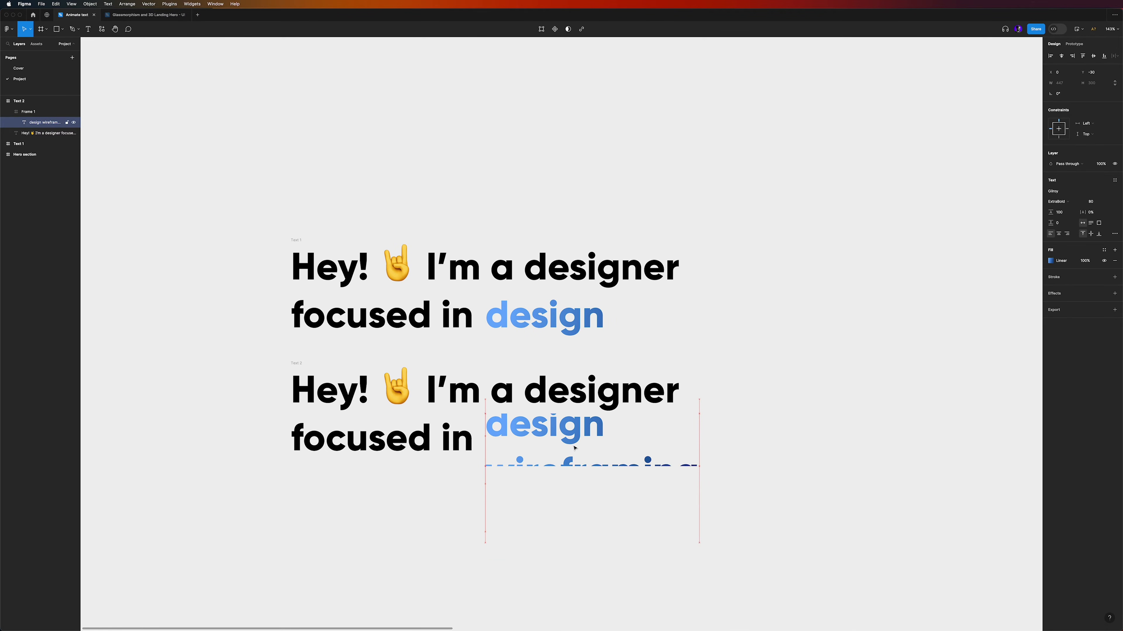
{"action": "key", "text": "shift+Up"}
{"action": "key", "text": "shift+Up"}
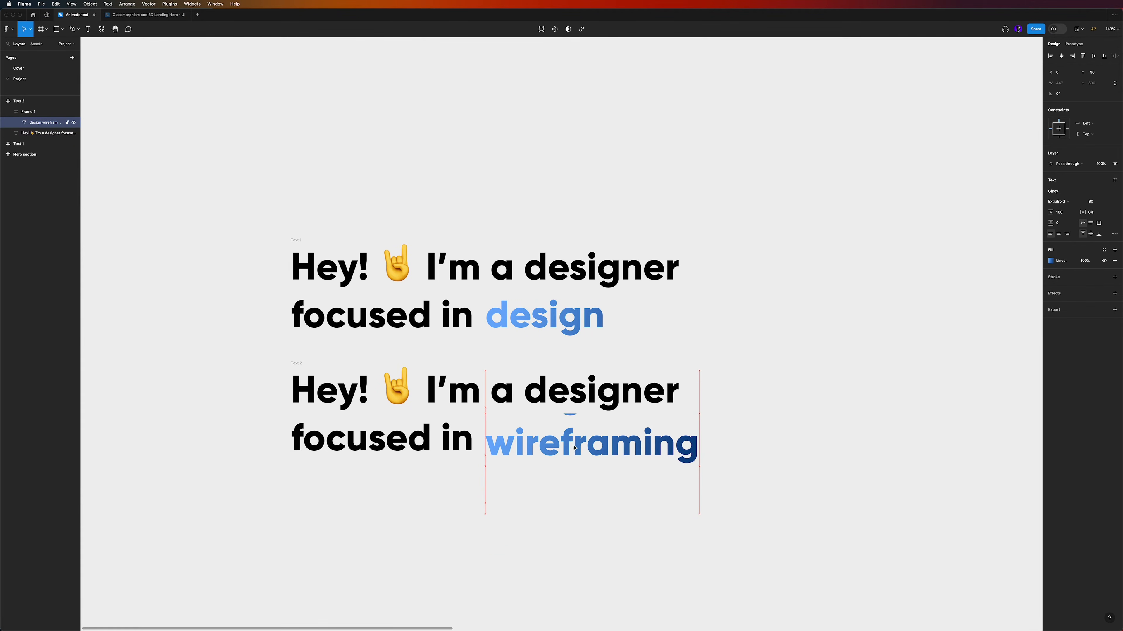
{"action": "key", "text": "Up"}
{"action": "key", "text": "Up"}
{"action": "key", "text": "Up"}
{"action": "key", "text": "Up"}
{"action": "key", "text": "Up"}
{"action": "key", "text": "Up"}
{"action": "key", "text": "Up"}
{"action": "key", "text": "Up"}
{"action": "key", "text": "Up"}
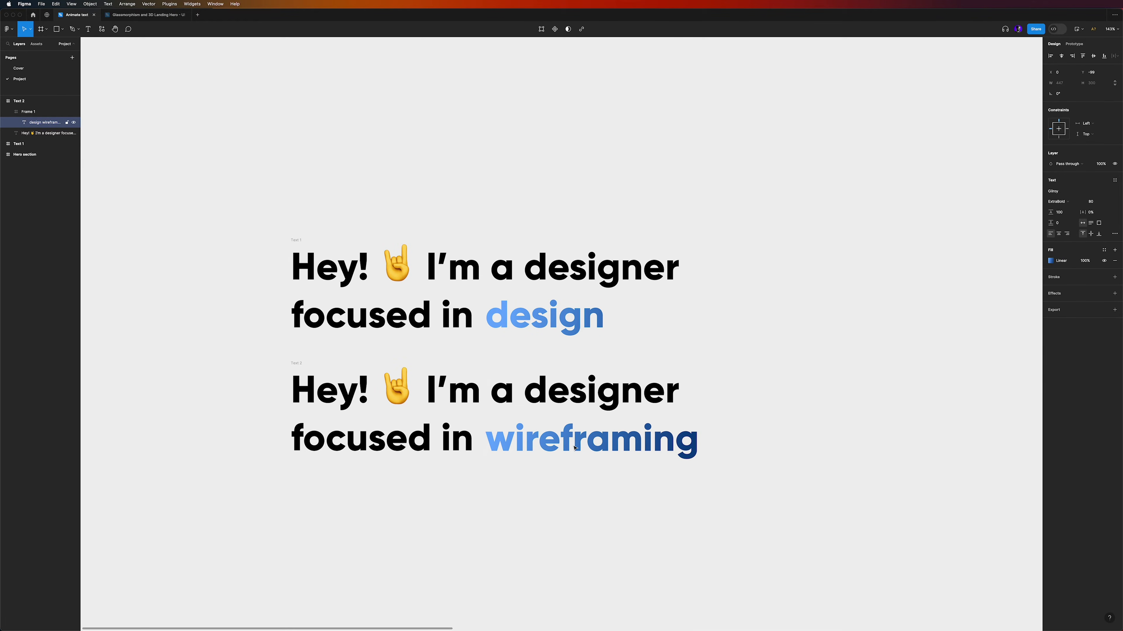
{"action": "left_click", "coordinate": [798, 466]}
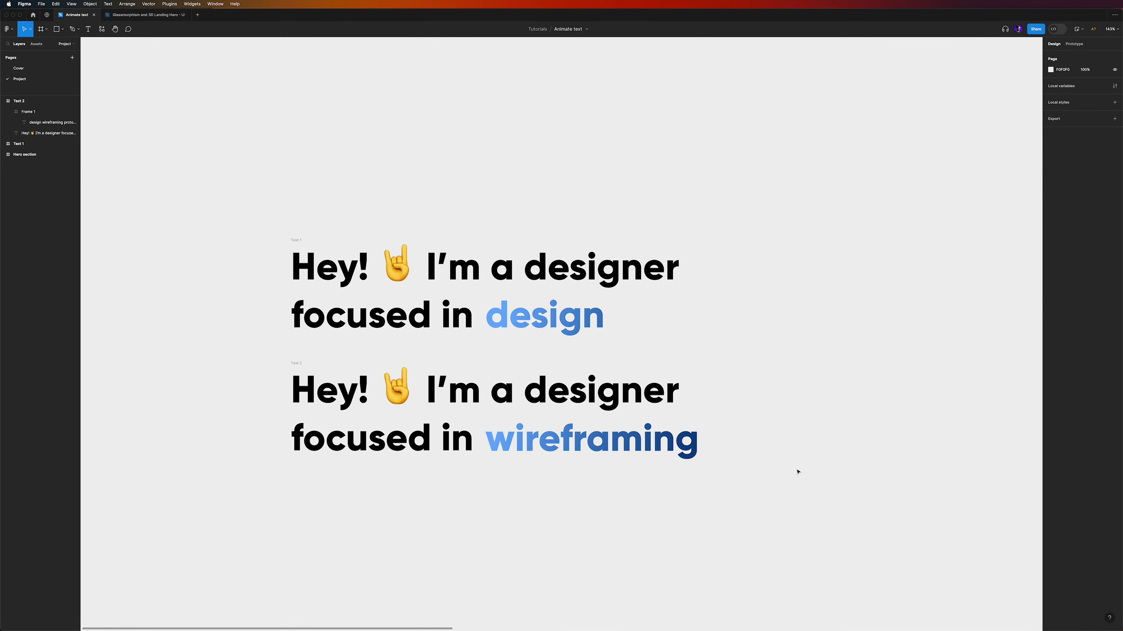
Step: Duplicate the "wireframing" frame directly below it and move the new copy's word list up to Y -200 to show "prototyping"
{"action": "scroll", "coordinate": [797, 468], "scroll_direction": "down", "scroll_amount": 5}
{"action": "left_click", "coordinate": [339, 260]}
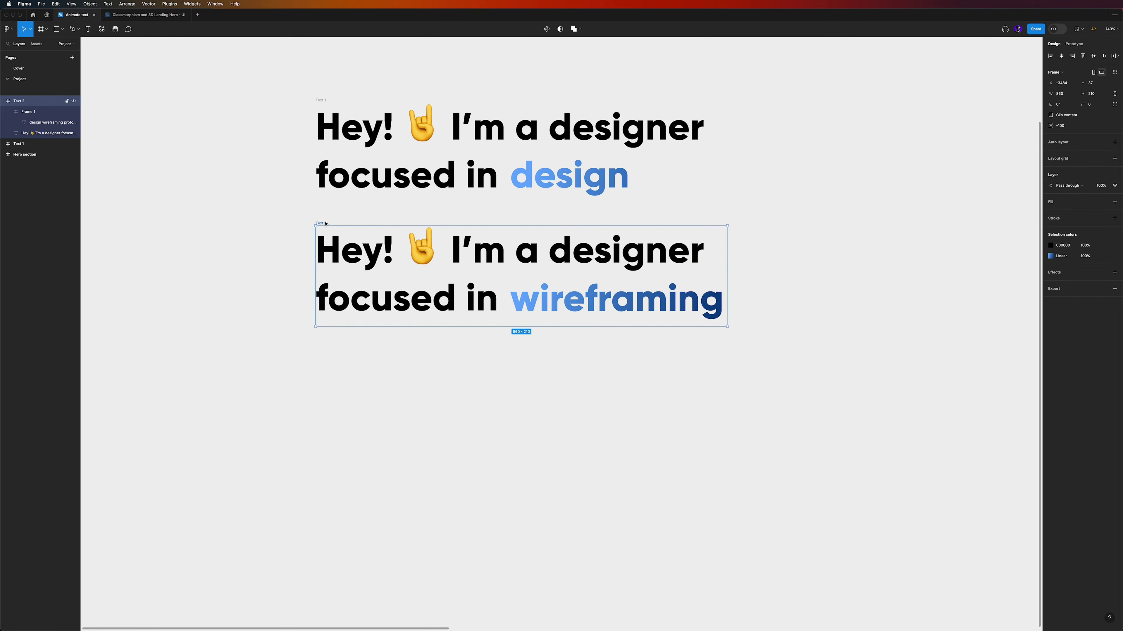
{"action": "left_click_drag", "start_coordinate": [339, 259], "coordinate": [337, 382]}
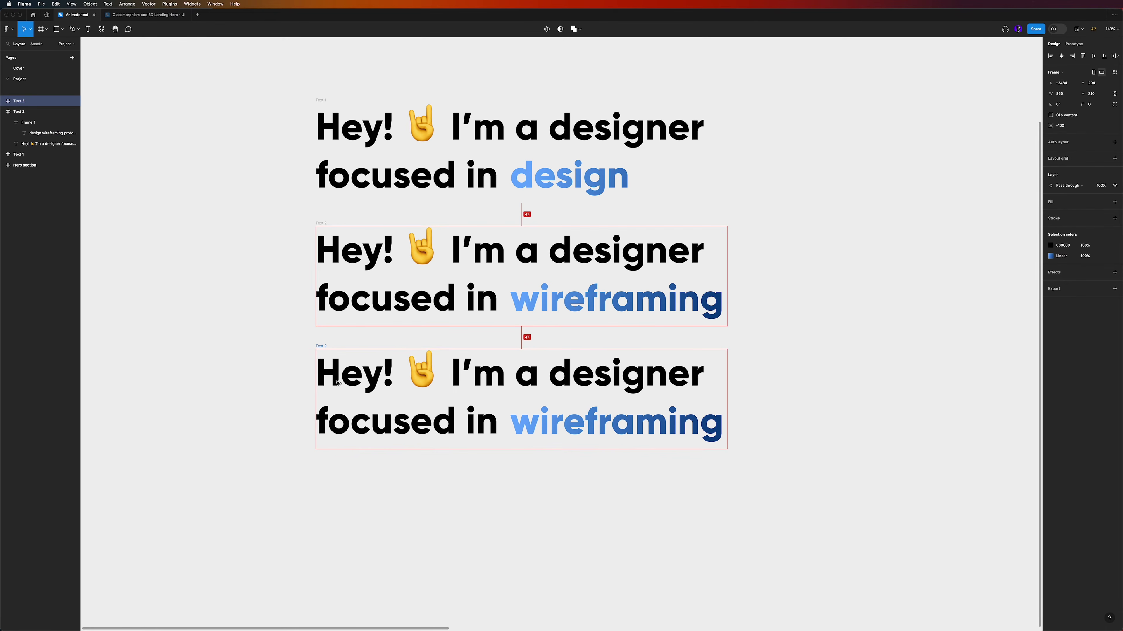
{"action": "left_click", "coordinate": [316, 502]}
{"action": "double_click", "coordinate": [625, 436]}
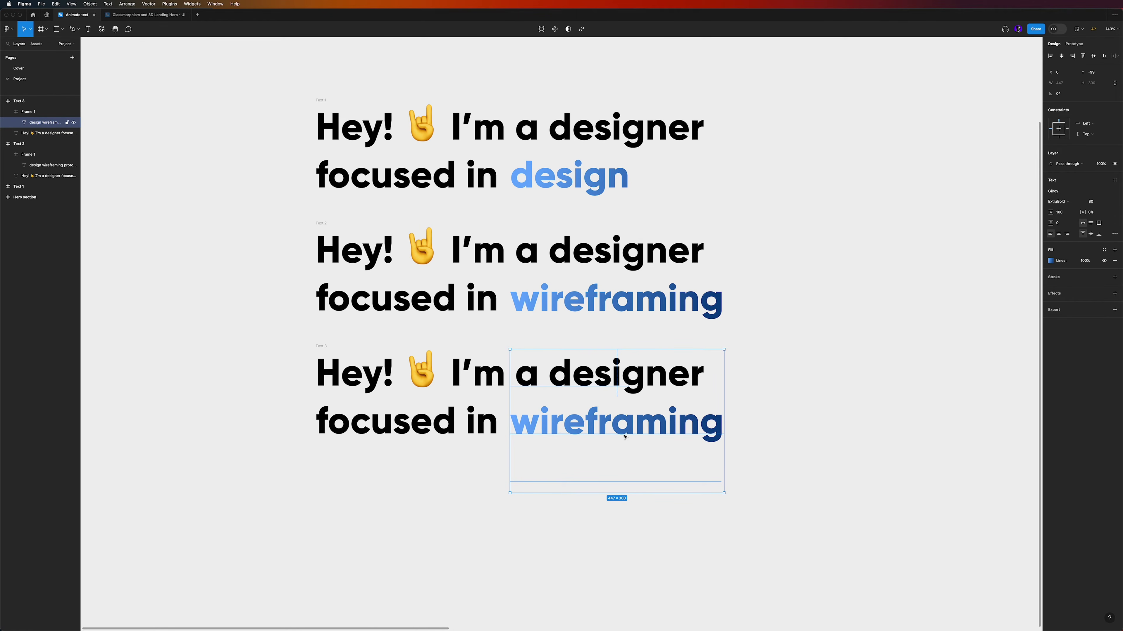
{"action": "key", "text": "shift+Up"}
{"action": "key", "text": "shift+Up"}
{"action": "key", "text": "shift+Up"}
{"action": "key", "text": "shift+Up"}
{"action": "key", "text": "shift+Up"}
{"action": "key", "text": "shift+Up"}
{"action": "key", "text": "shift+Up"}
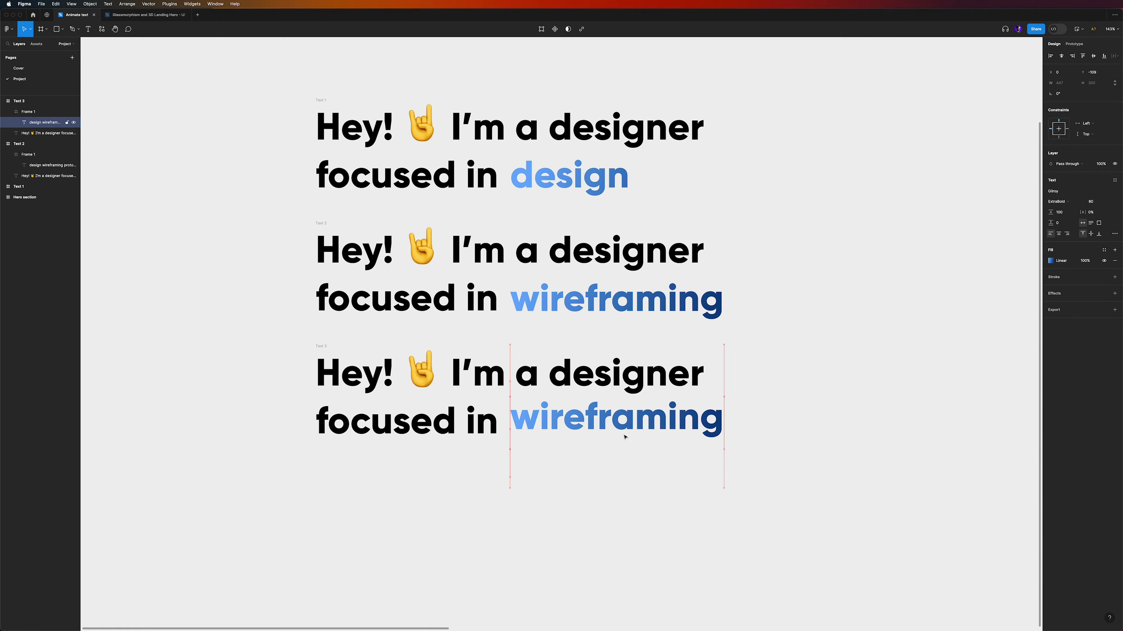
{"action": "key", "text": "shift+Up"}
{"action": "key", "text": "shift+Up"}
{"action": "key", "text": "shift+Up"}
{"action": "key", "text": "Up"}
{"action": "key", "text": "Up"}
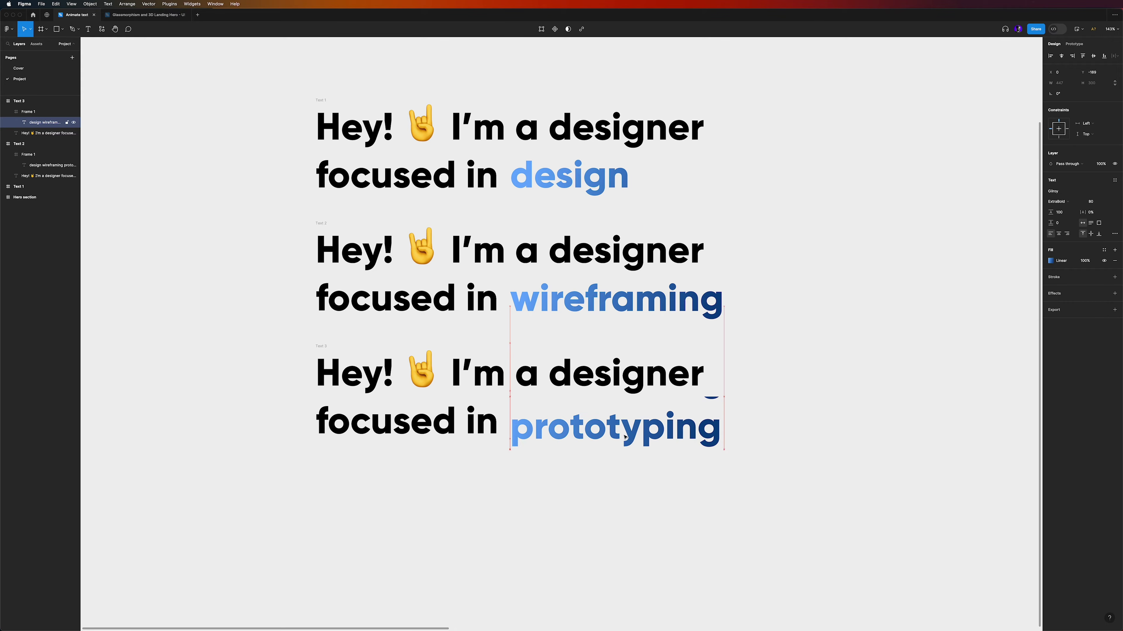
{"action": "key", "text": "Down"}
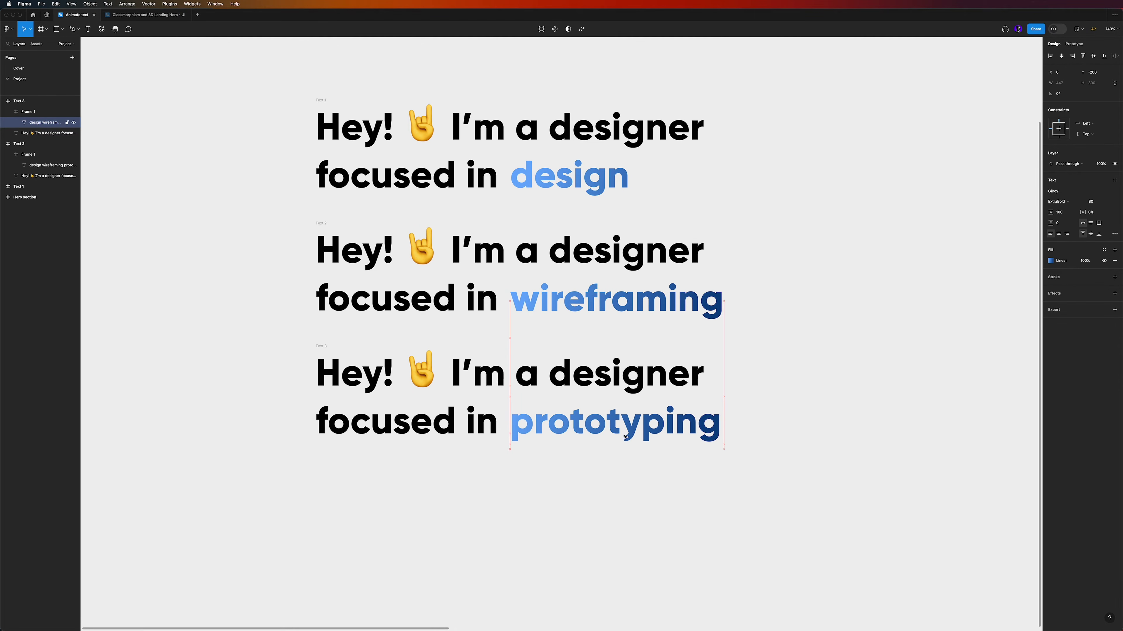
Step: Combine the Text 1, Text 2 and Text 3 headline frames into one component set
{"action": "left_click", "coordinate": [842, 408]}
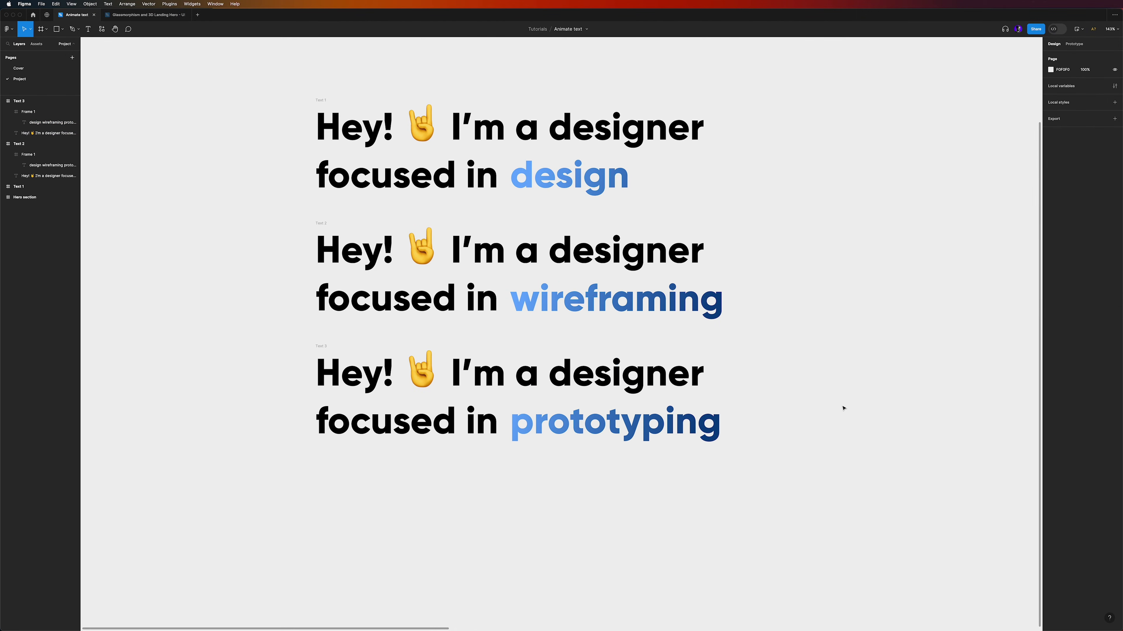
{"action": "scroll", "coordinate": [843, 408], "scroll_direction": "down", "scroll_amount": 3}
{"action": "scroll", "coordinate": [818, 442], "scroll_direction": "right", "scroll_amount": 2}
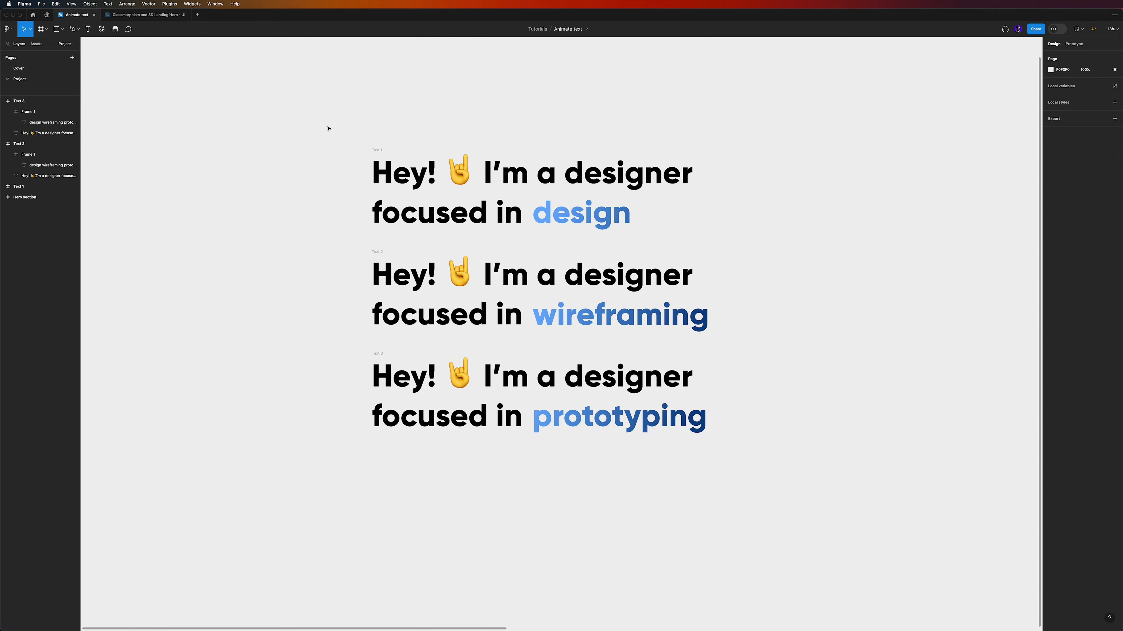
{"action": "left_click_drag", "start_coordinate": [301, 99], "coordinate": [784, 511]}
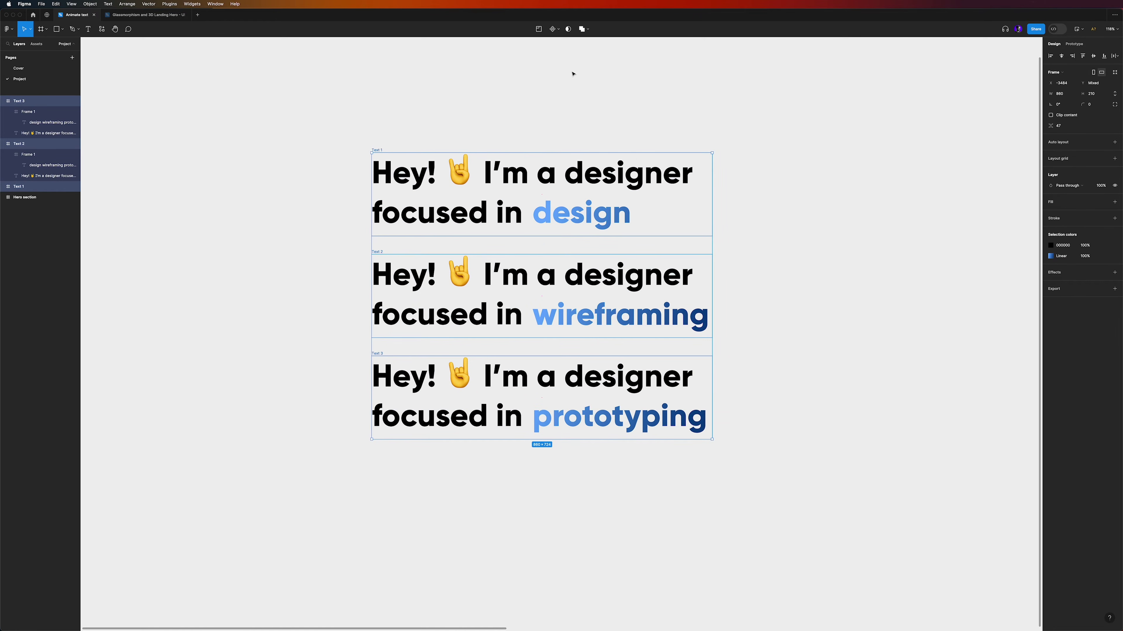
{"action": "left_click", "coordinate": [558, 30]}
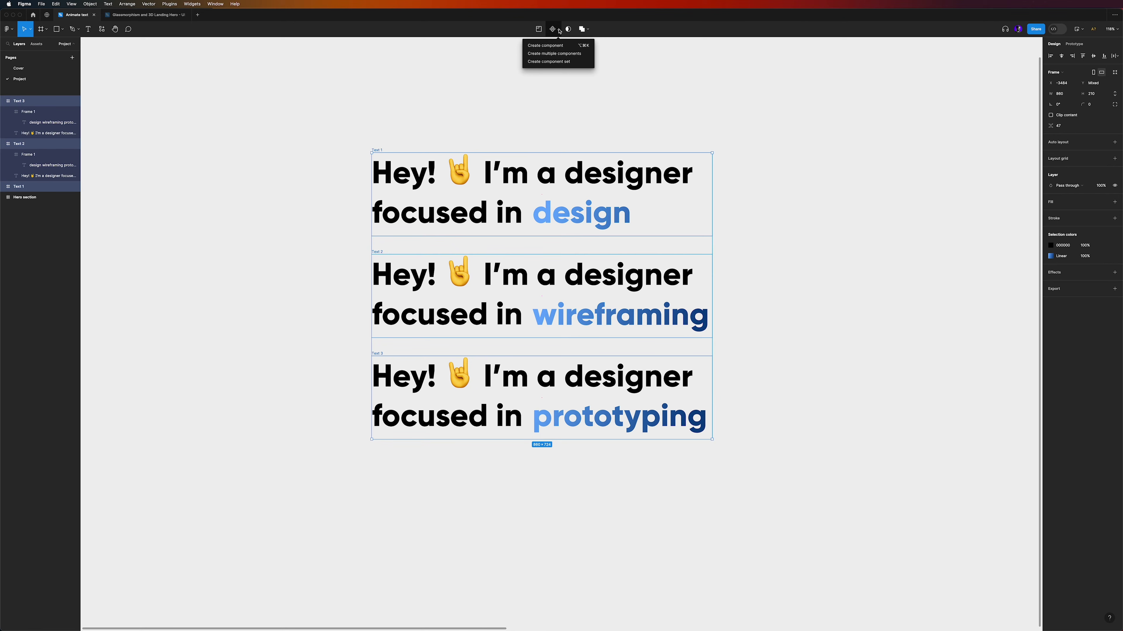
{"action": "left_click", "coordinate": [558, 62]}
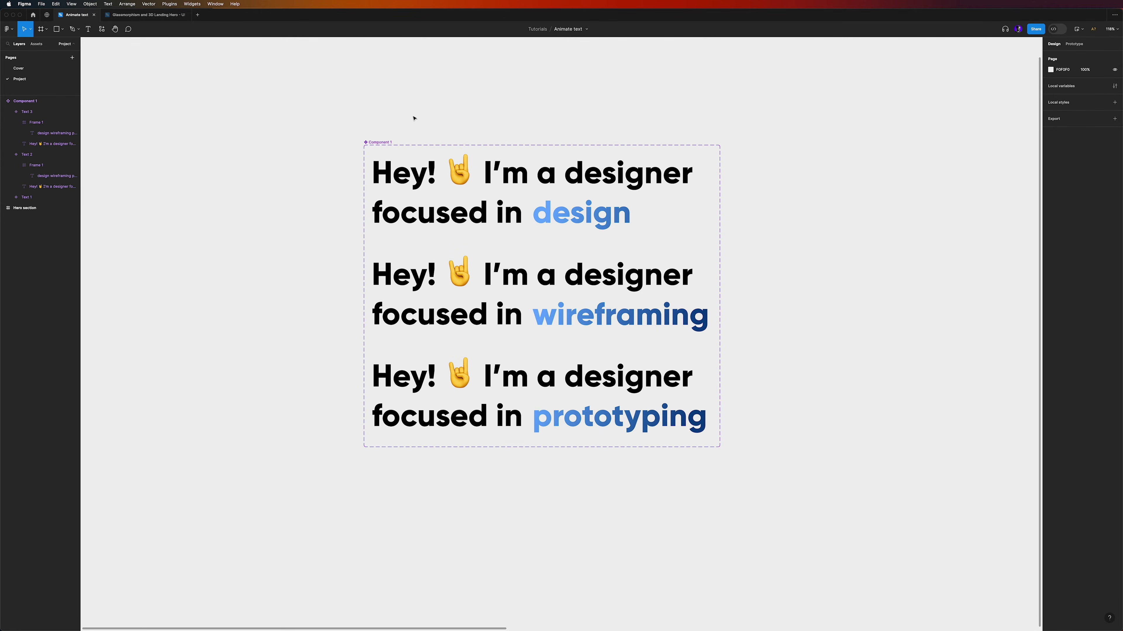
{"action": "left_click", "coordinate": [384, 143]}
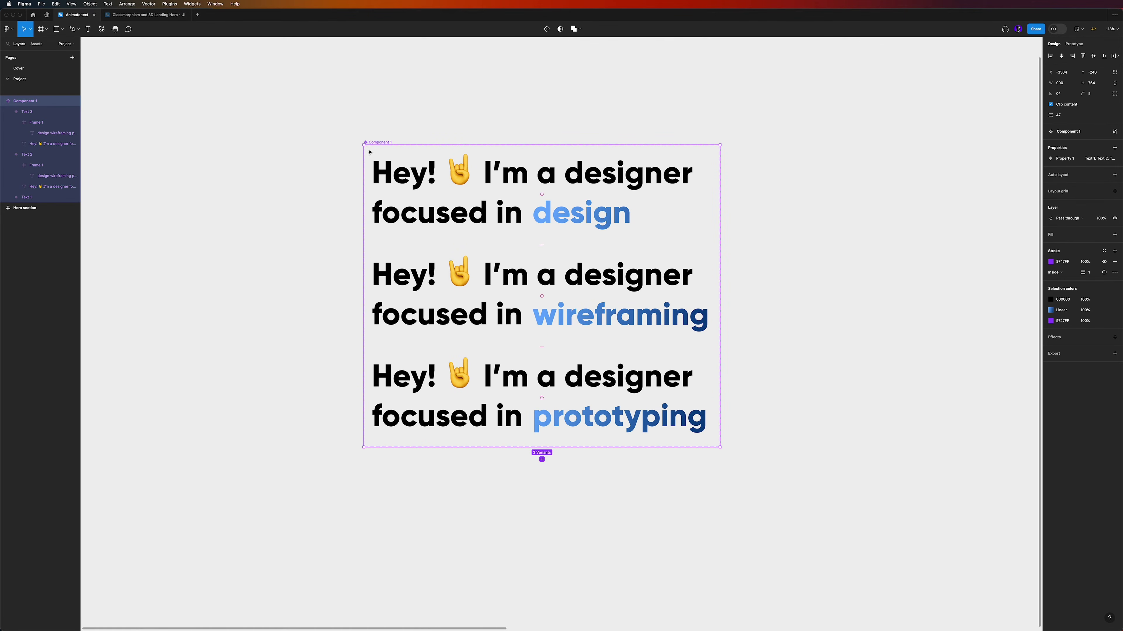
{"action": "left_click", "coordinate": [641, 211]}
{"action": "left_click", "coordinate": [655, 297]}
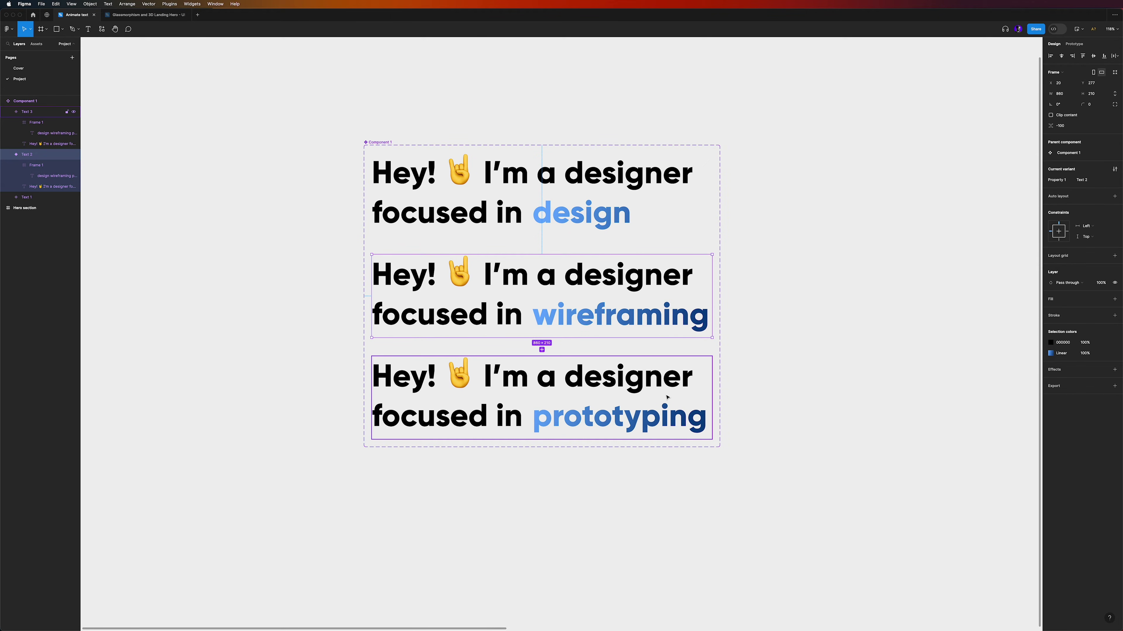
{"action": "left_click", "coordinate": [667, 397]}
{"action": "left_click", "coordinate": [754, 220]}
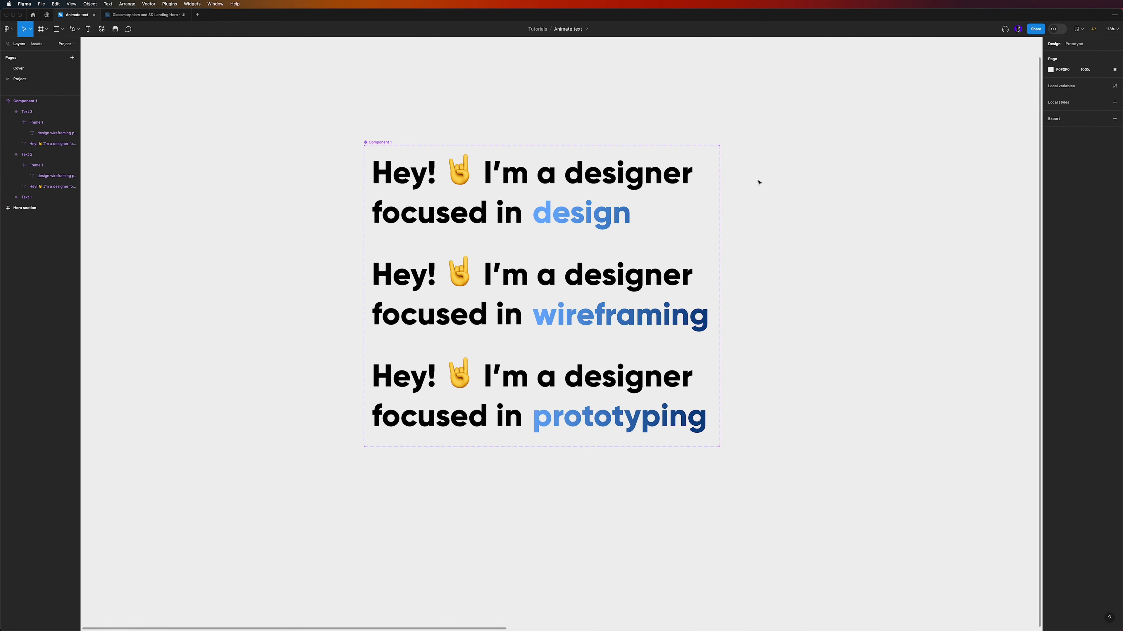
Step: Add a prototype interaction that changes the "design" variant to Text 2 after an 800 ms delay
{"action": "left_click", "coordinate": [1077, 46]}
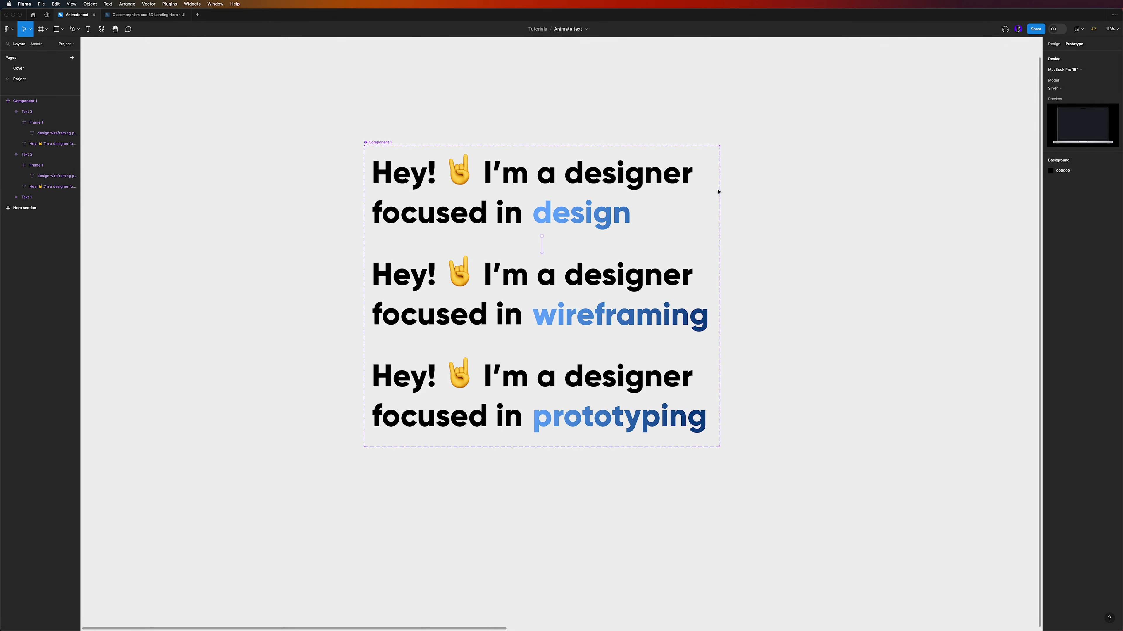
{"action": "left_click", "coordinate": [688, 199]}
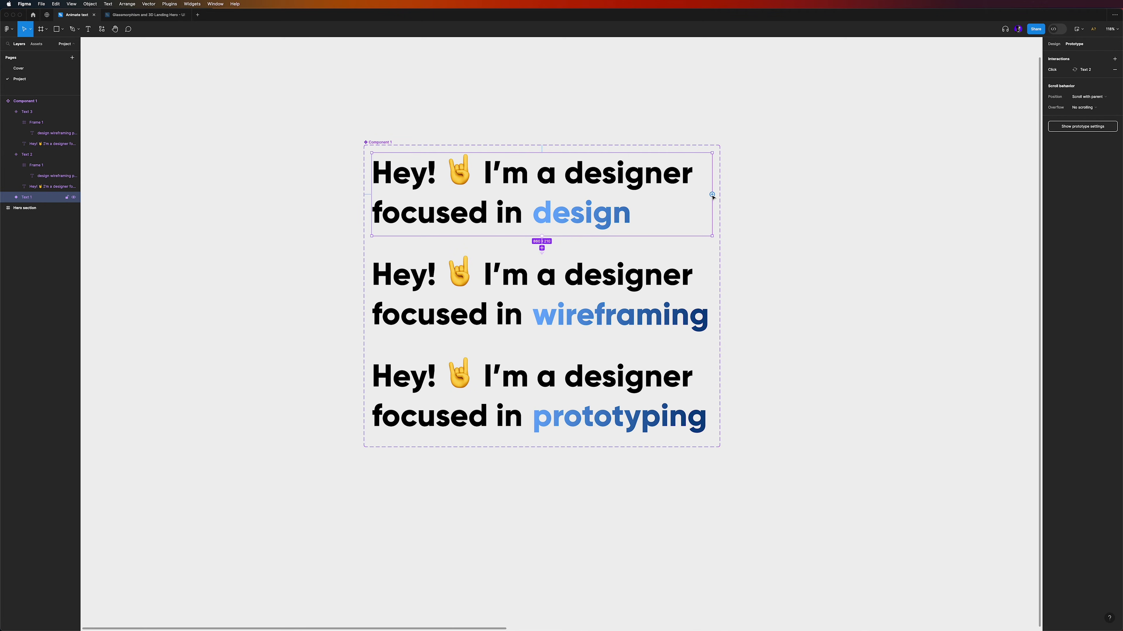
{"action": "left_click_drag", "start_coordinate": [712, 195], "coordinate": [709, 306]}
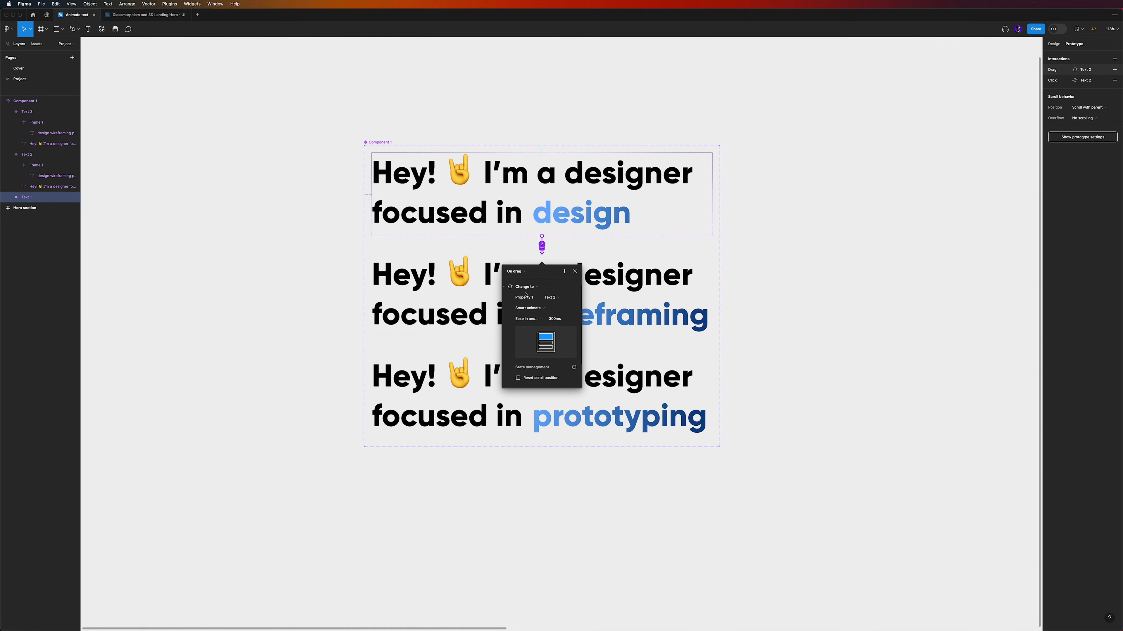
{"action": "left_click", "coordinate": [521, 272]}
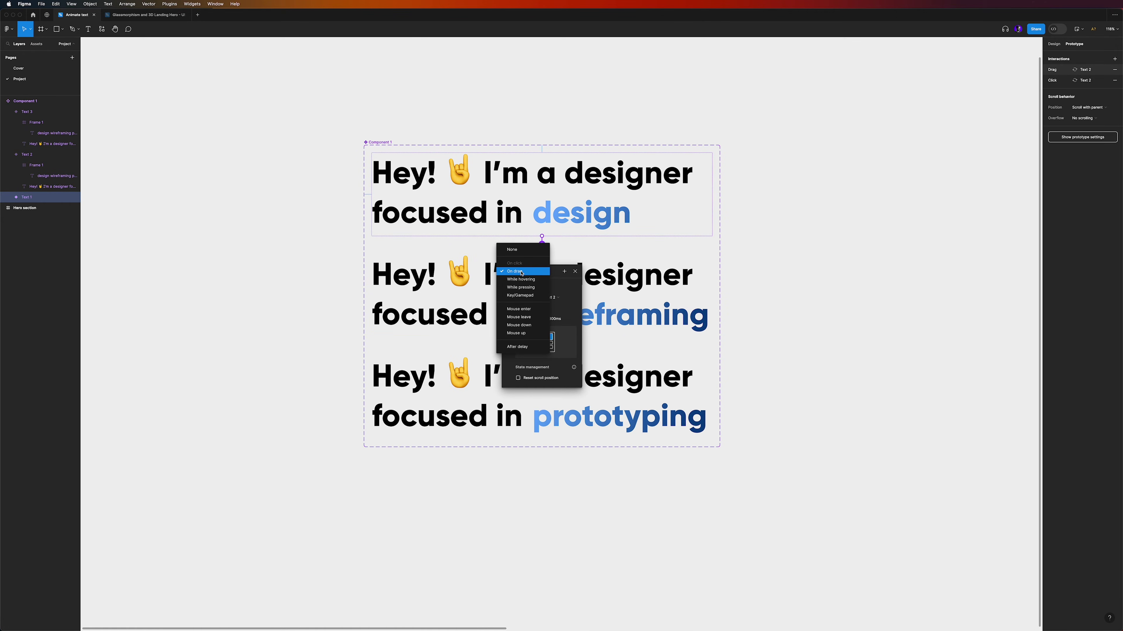
{"action": "left_click", "coordinate": [525, 348]}
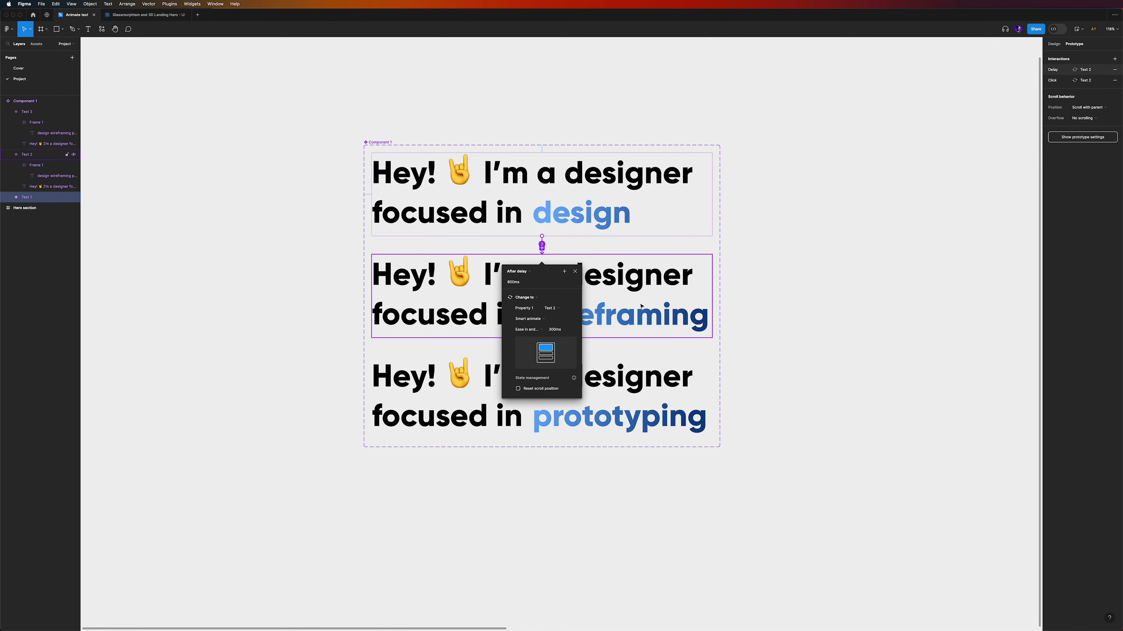
Step: Set the transition from Text 1 to Text 2 to Smart animate with Ease in and out back easing
{"action": "left_click", "coordinate": [537, 320]}
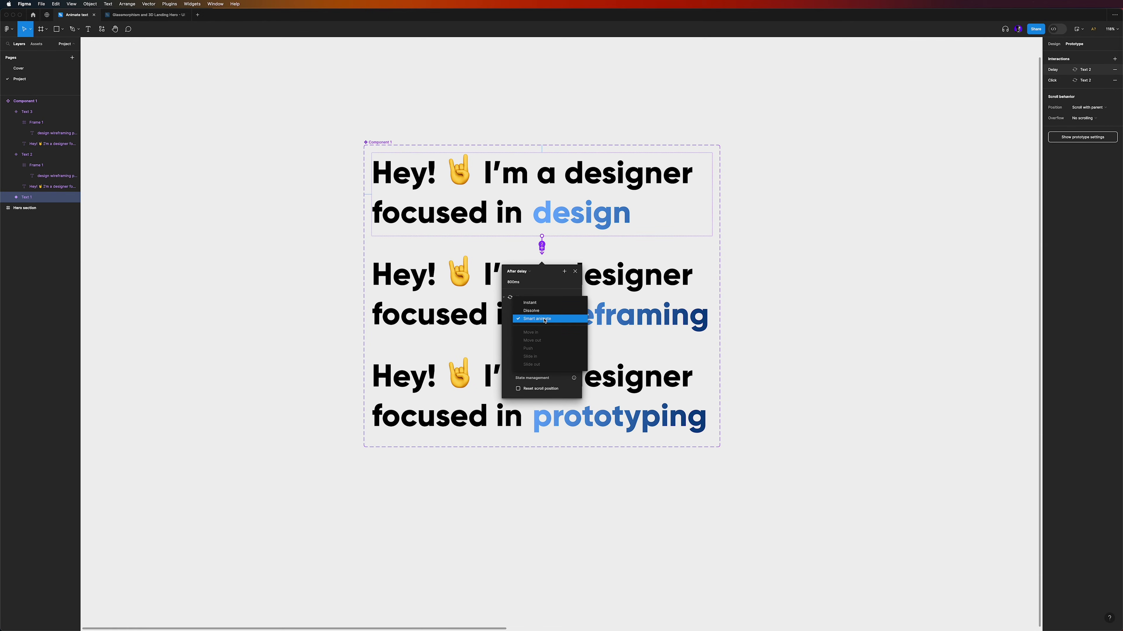
{"action": "left_click", "coordinate": [545, 320]}
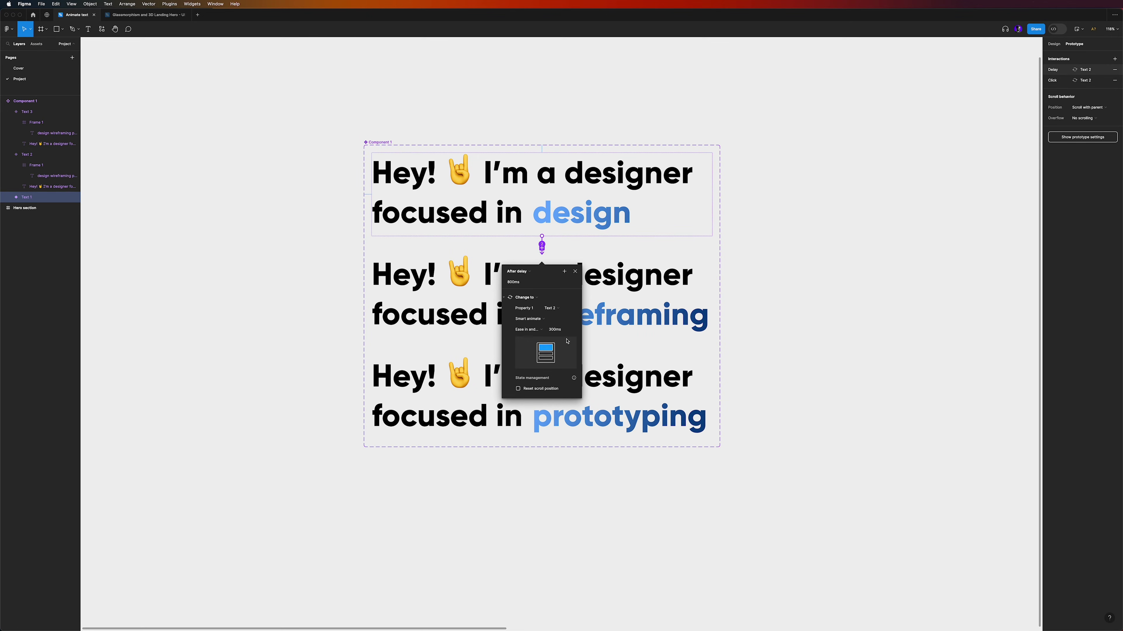
{"action": "left_click", "coordinate": [529, 329]}
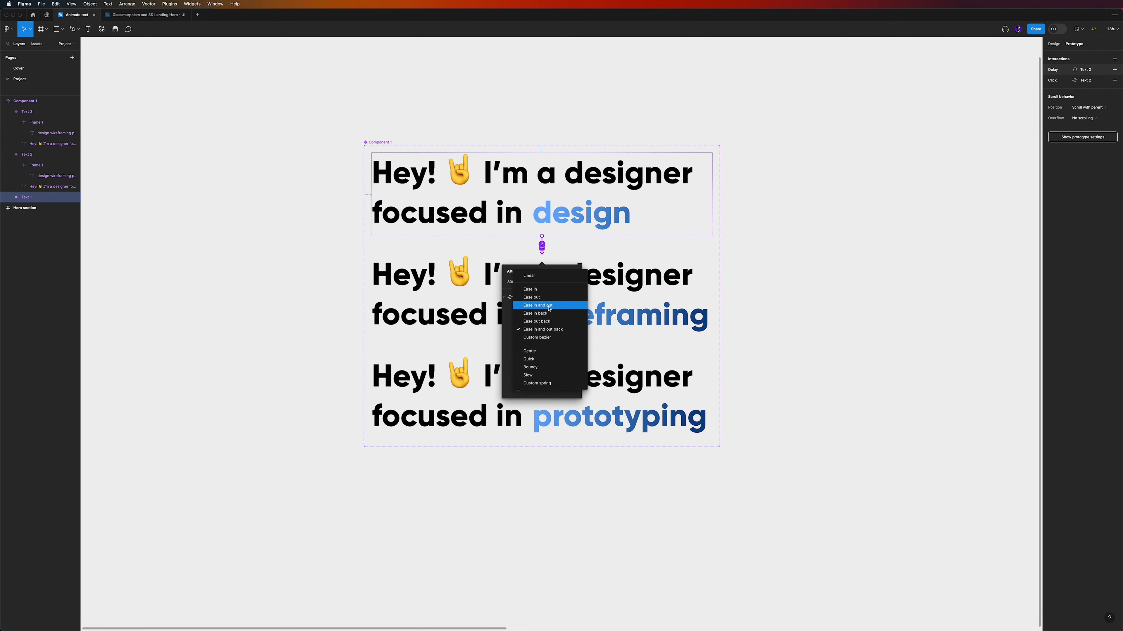
{"action": "left_click", "coordinate": [542, 333]}
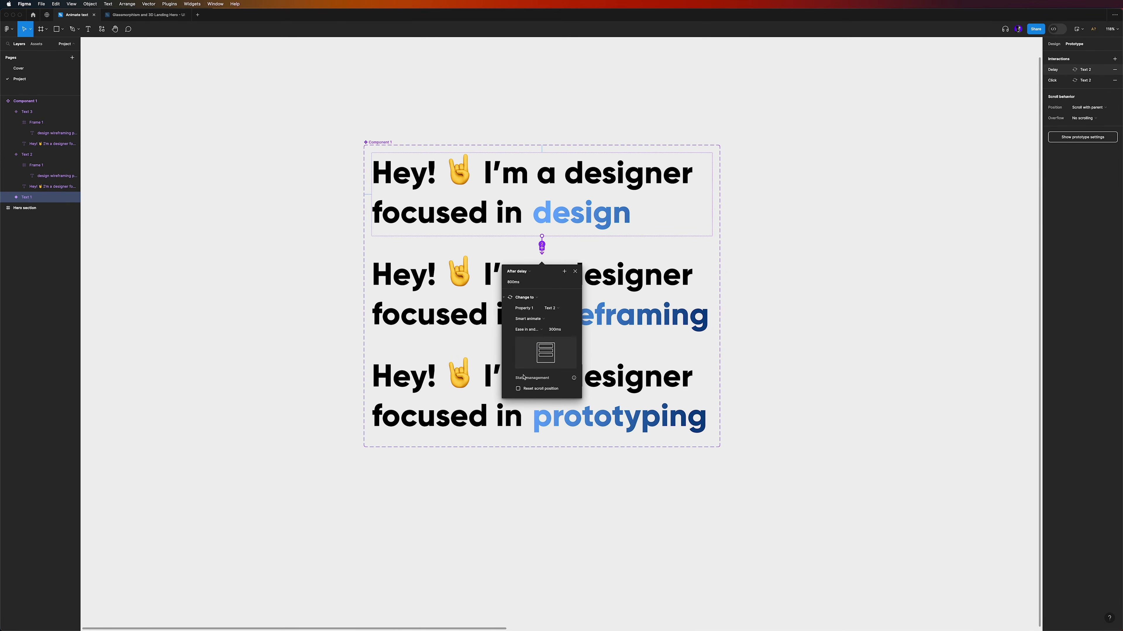
{"action": "key", "text": "Escape"}
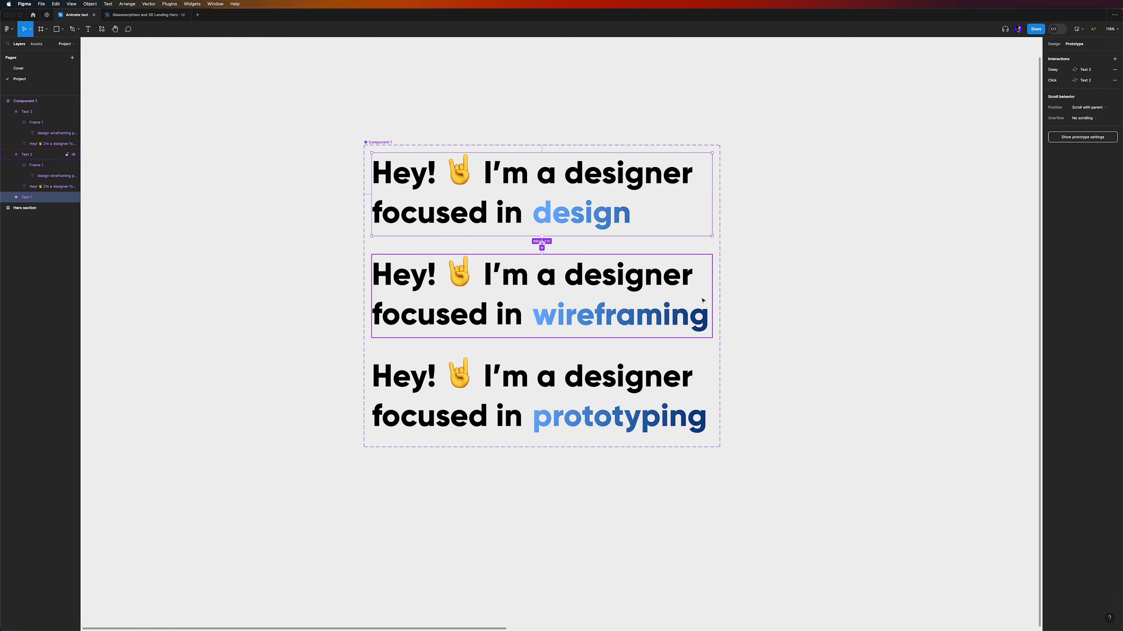
Step: Connect the "wireframing" variant to Text 3 with an After delay trigger and a Smart animate transition
{"action": "left_click", "coordinate": [578, 274]}
{"action": "left_click_drag", "start_coordinate": [711, 296], "coordinate": [709, 405]}
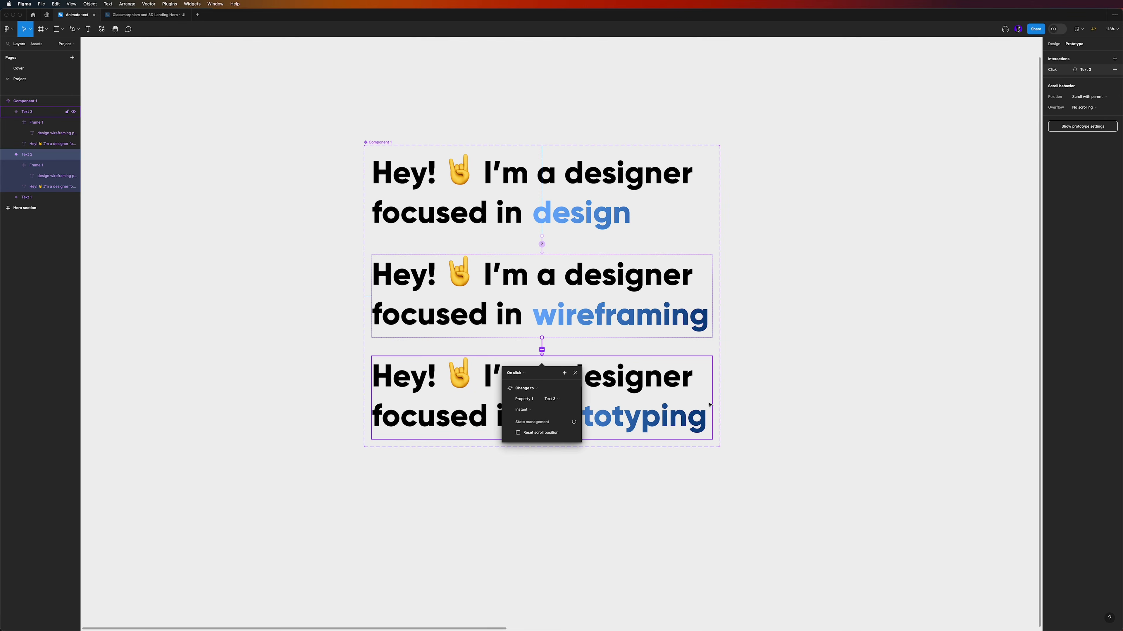
{"action": "left_click", "coordinate": [515, 373]}
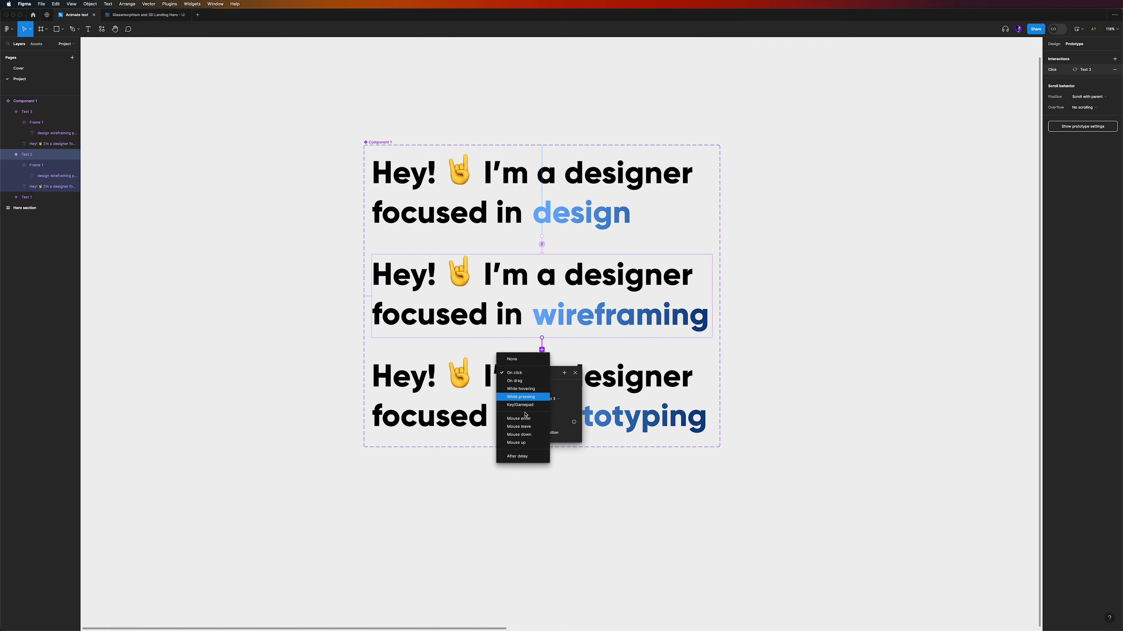
{"action": "left_click", "coordinate": [527, 456]}
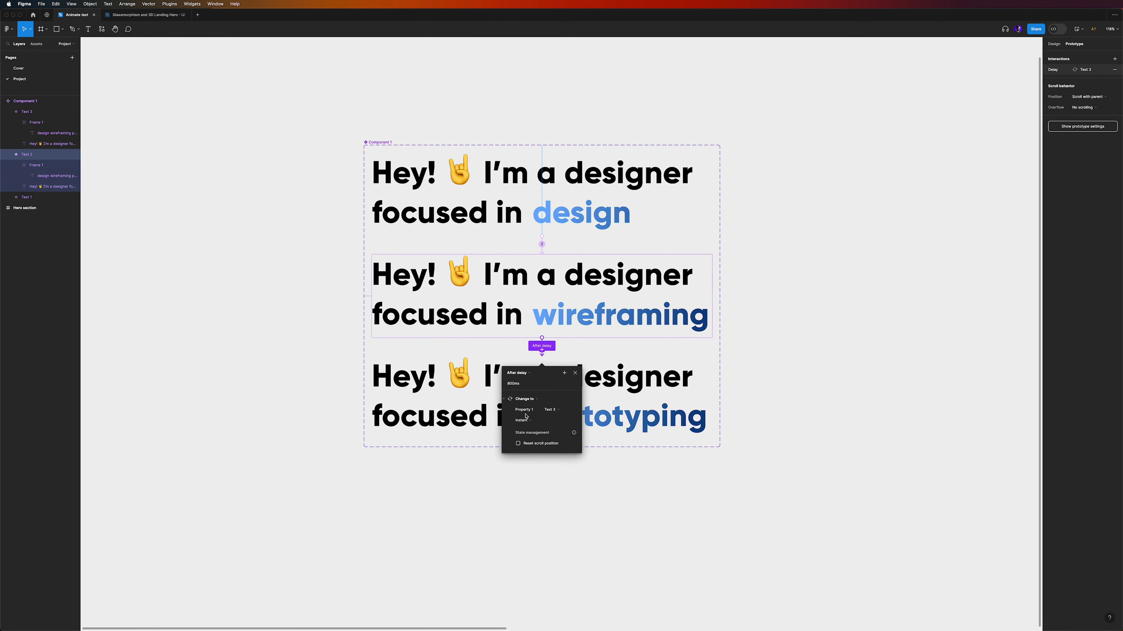
{"action": "left_click", "coordinate": [526, 420]}
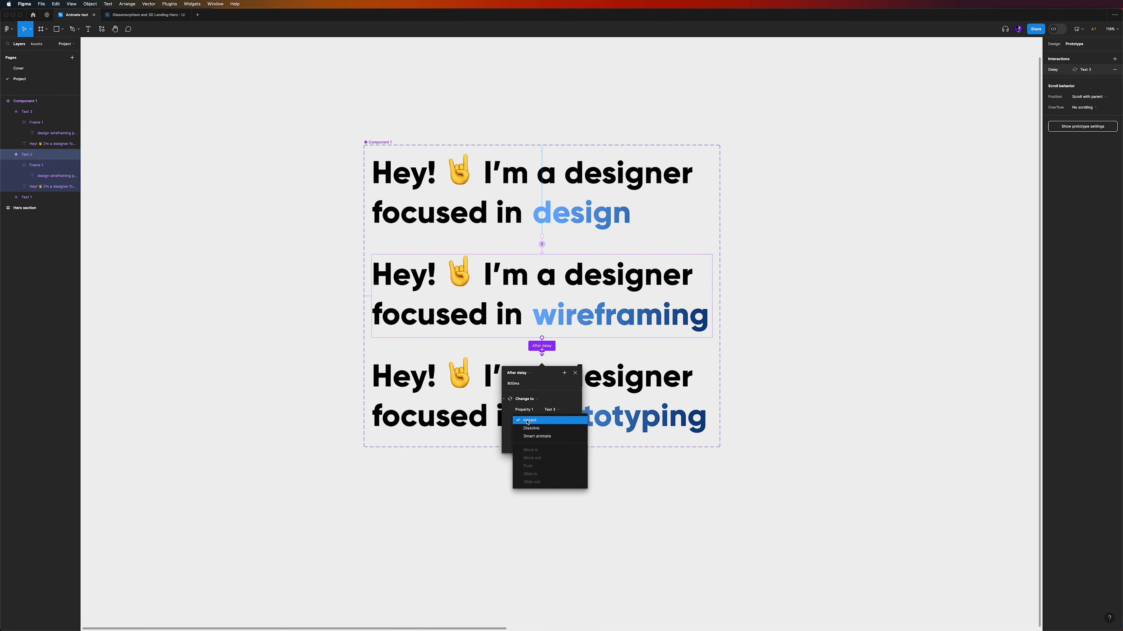
{"action": "left_click", "coordinate": [536, 437]}
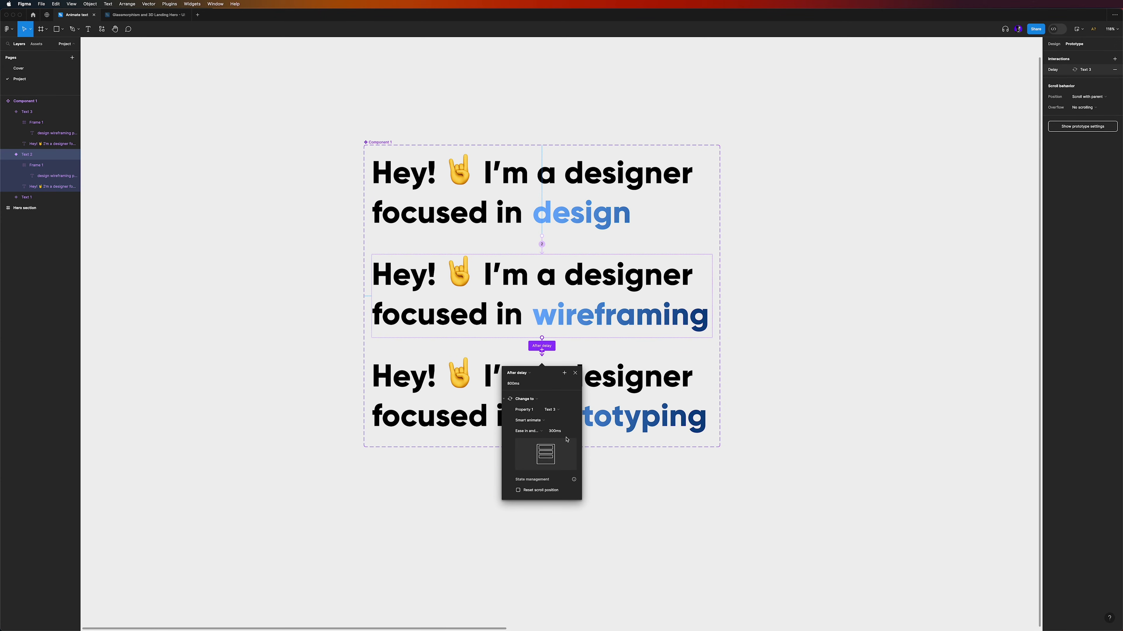
{"action": "left_click", "coordinate": [576, 373]}
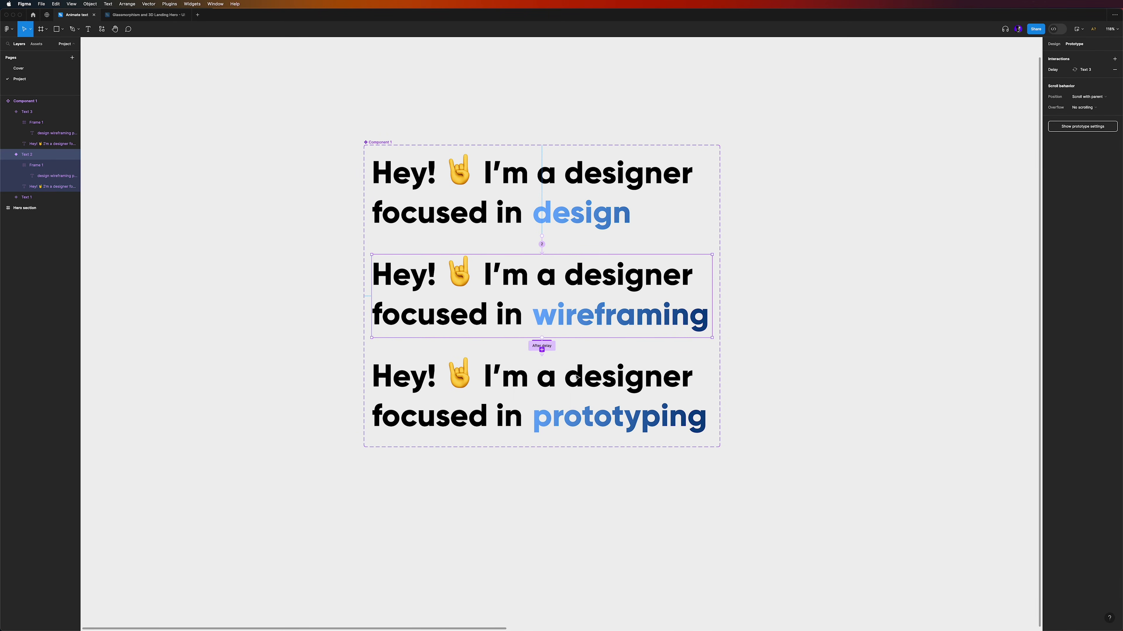
Step: Connect the "prototyping" variant back to Text 1 with an After delay trigger to loop the animation
{"action": "left_click", "coordinate": [705, 398]}
{"action": "left_click_drag", "start_coordinate": [713, 399], "coordinate": [699, 184]}
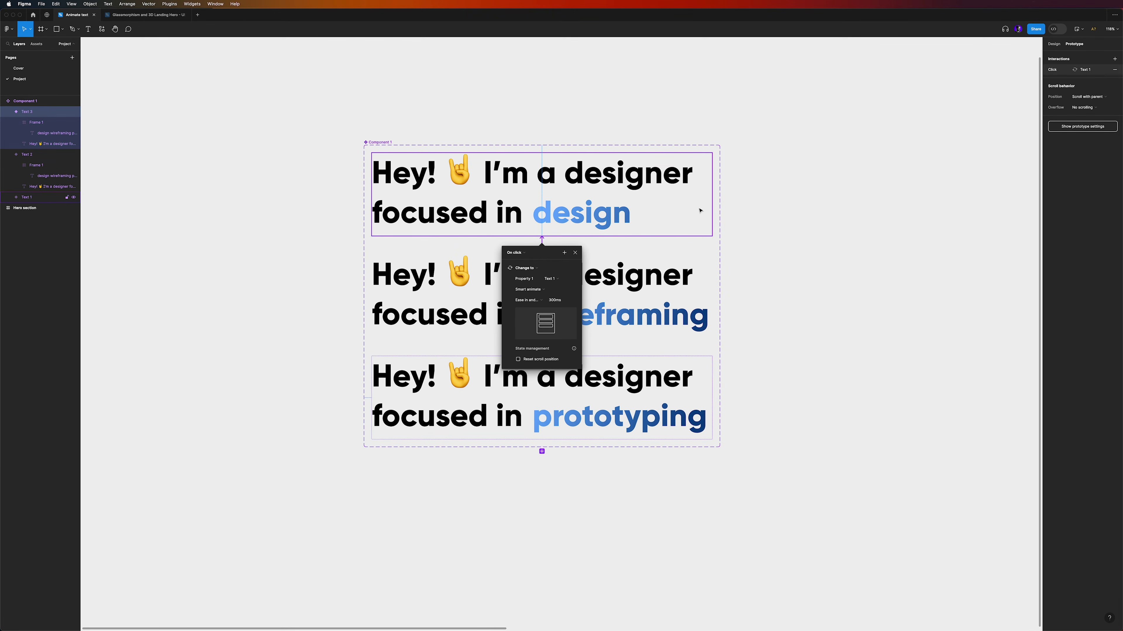
{"action": "left_click", "coordinate": [515, 253]}
{"action": "left_click", "coordinate": [524, 337]}
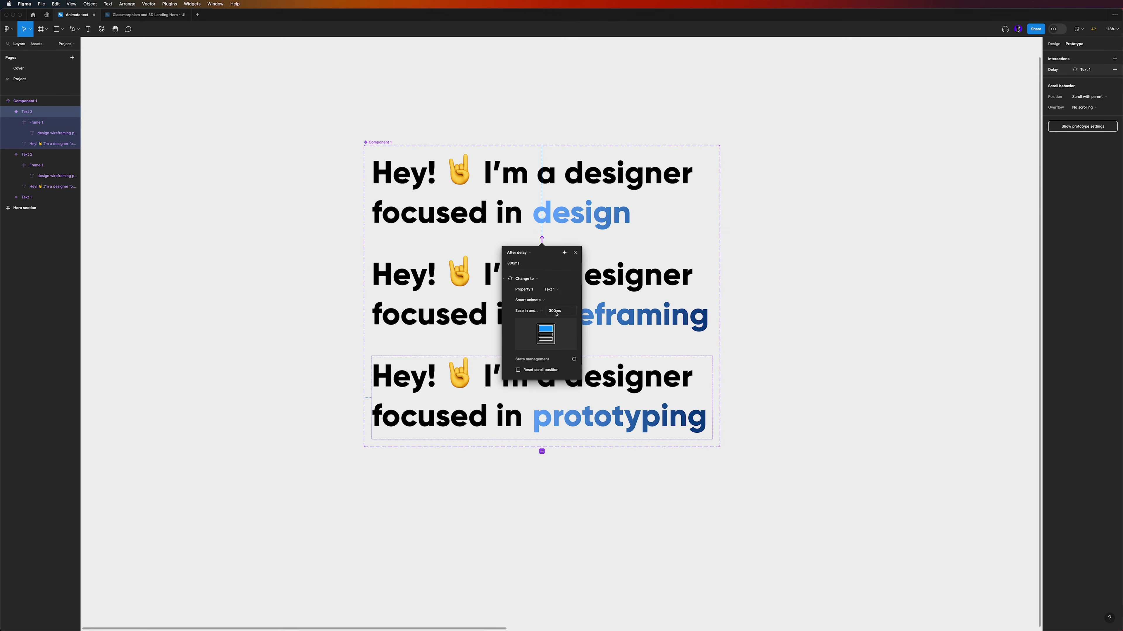
{"action": "left_click", "coordinate": [575, 252]}
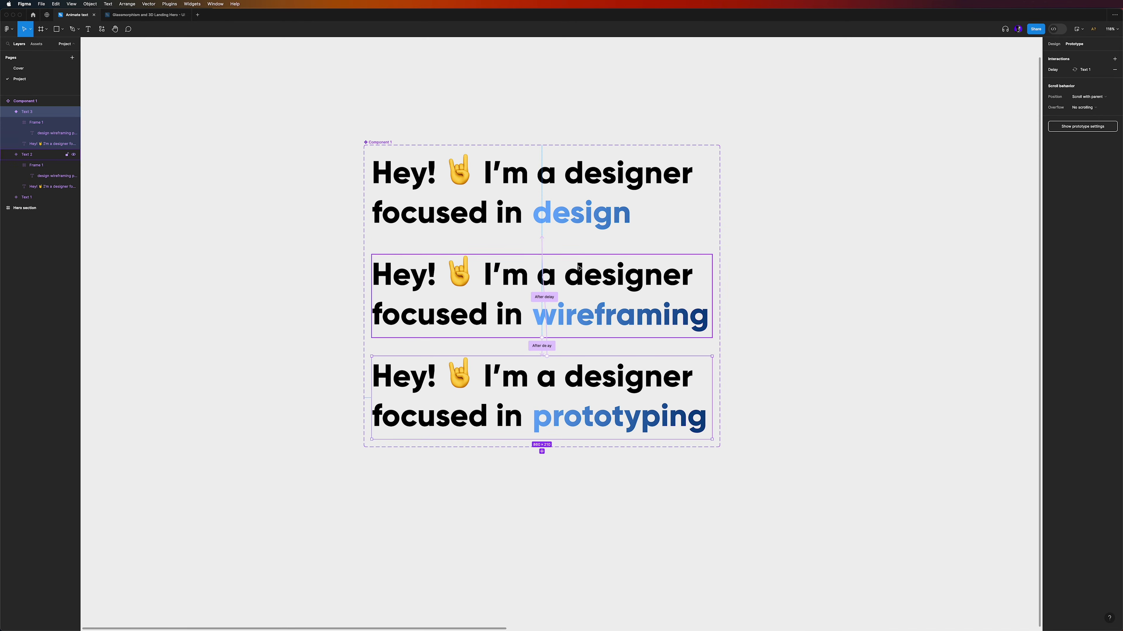
{"action": "left_click", "coordinate": [819, 311]}
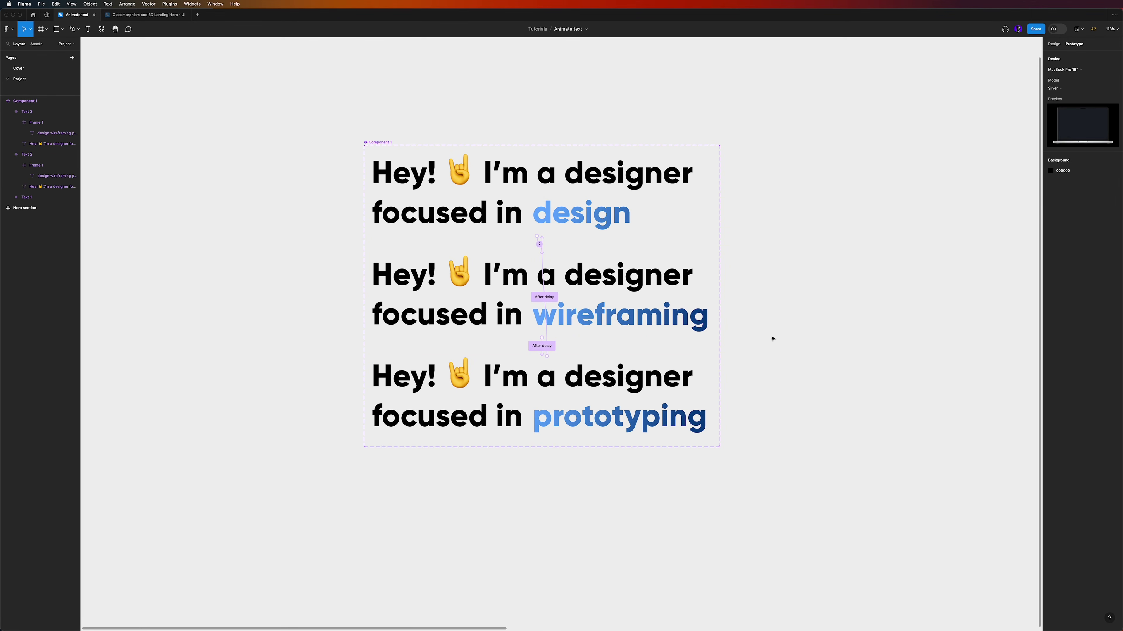
Step: Place an instance of the animated headline component in the Hero section, above the paragraph and aligned with its left edge
{"action": "scroll", "coordinate": [779, 375], "scroll_direction": "down", "scroll_amount": 5}
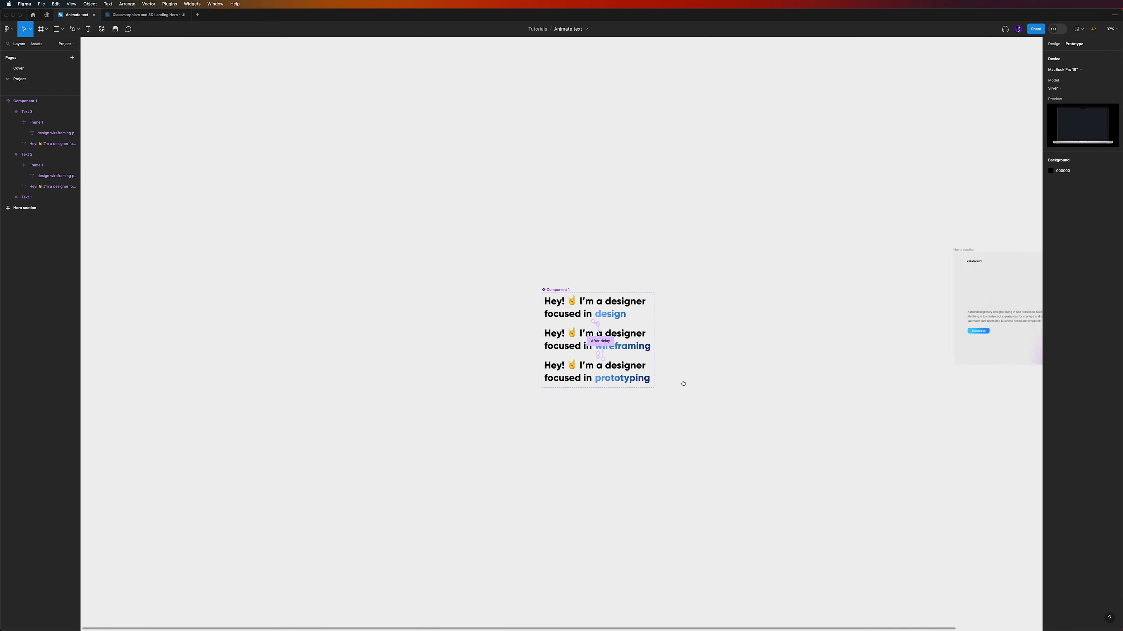
{"action": "scroll", "coordinate": [681, 381], "scroll_direction": "right", "scroll_amount": 10}
{"action": "scroll", "coordinate": [524, 400], "scroll_direction": "up", "scroll_amount": 10}
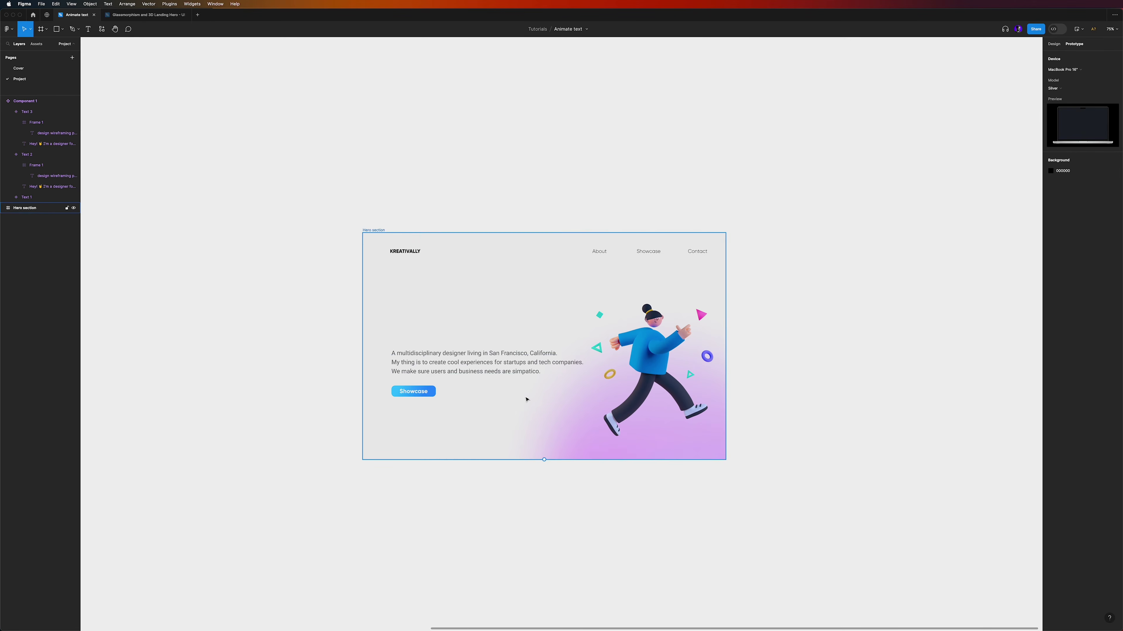
{"action": "scroll", "coordinate": [525, 401], "scroll_direction": "up", "scroll_amount": 3}
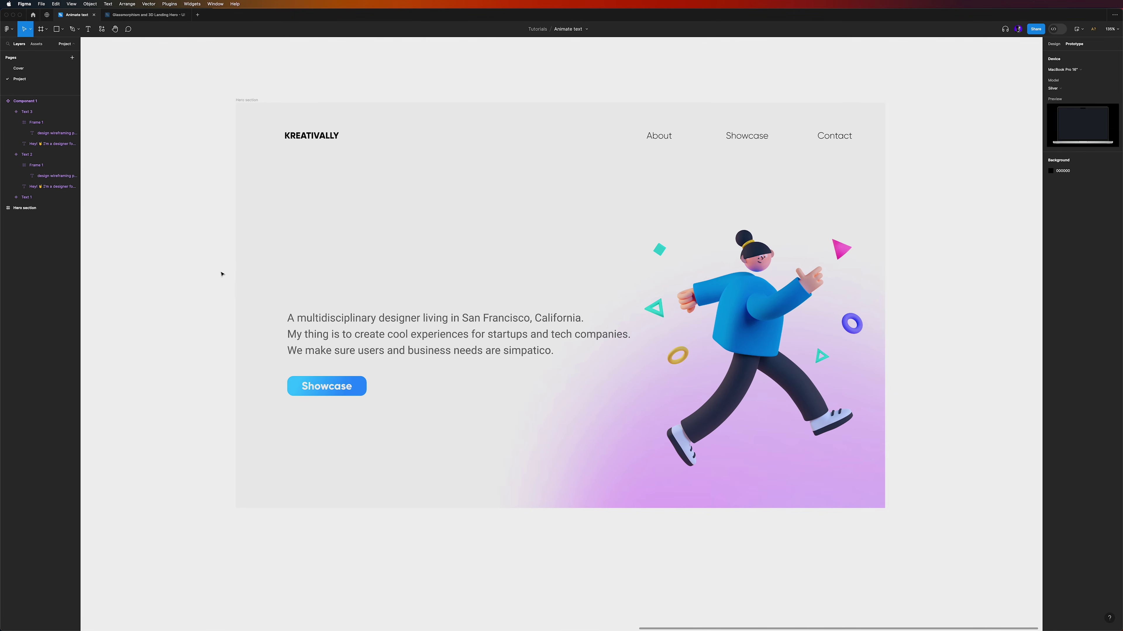
{"action": "scroll", "coordinate": [203, 266], "scroll_direction": "right", "scroll_amount": 2}
{"action": "scroll", "coordinate": [203, 265], "scroll_direction": "up", "scroll_amount": 1}
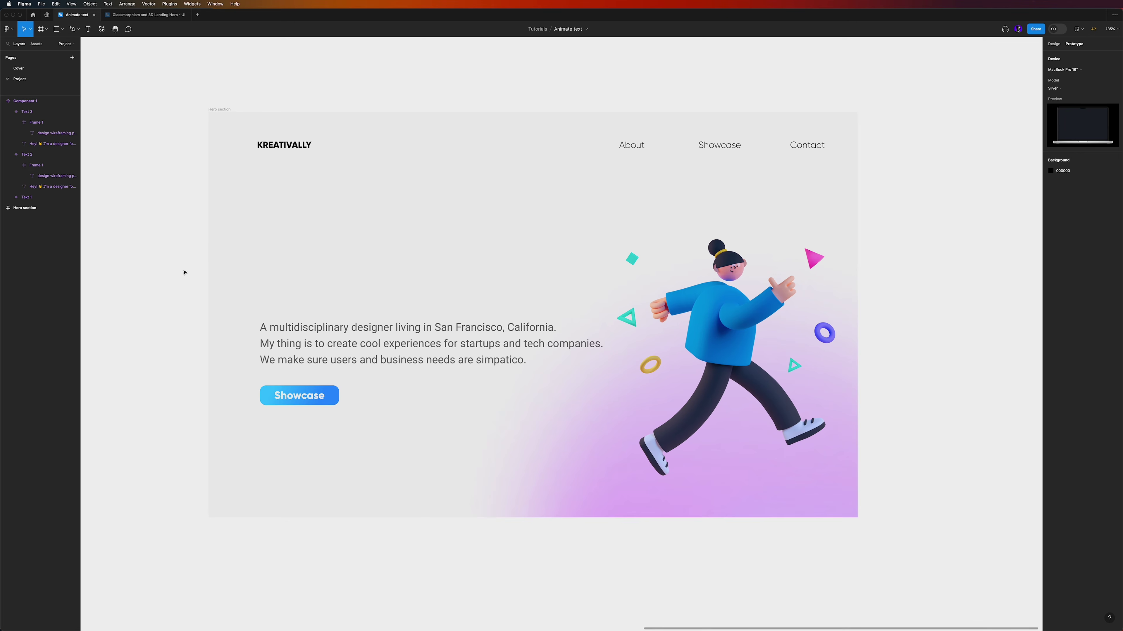
{"action": "left_click", "coordinate": [38, 45]}
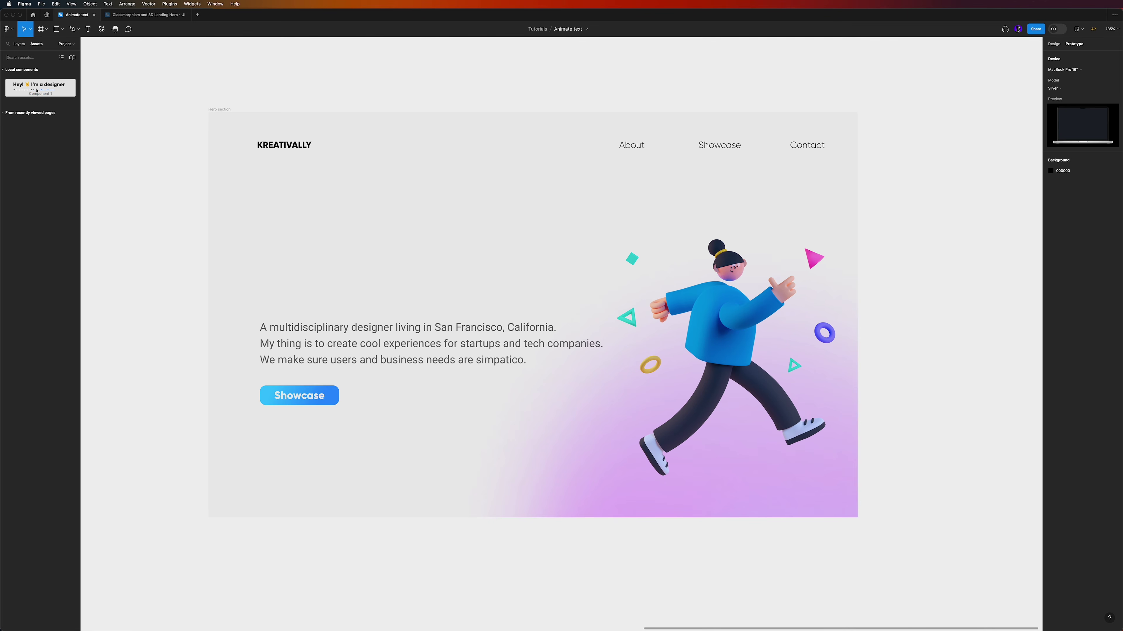
{"action": "left_click_drag", "start_coordinate": [31, 89], "coordinate": [328, 233]}
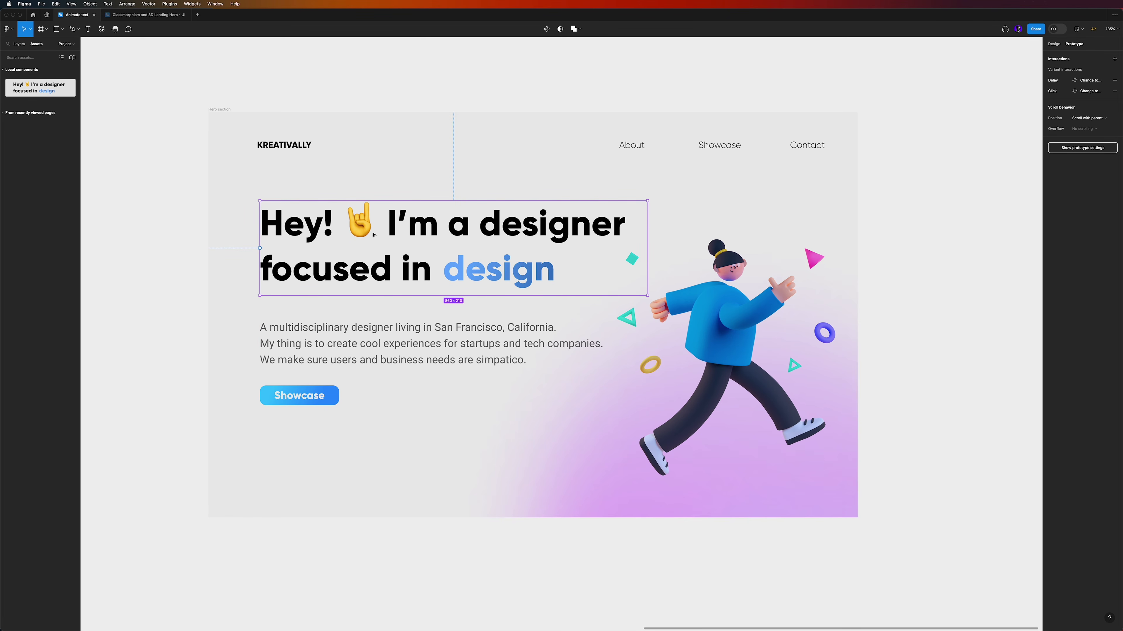
Step: Change the light blue starting color of the word "design" gradient in the Hero headline to purple
{"action": "double_click", "coordinate": [465, 271]}
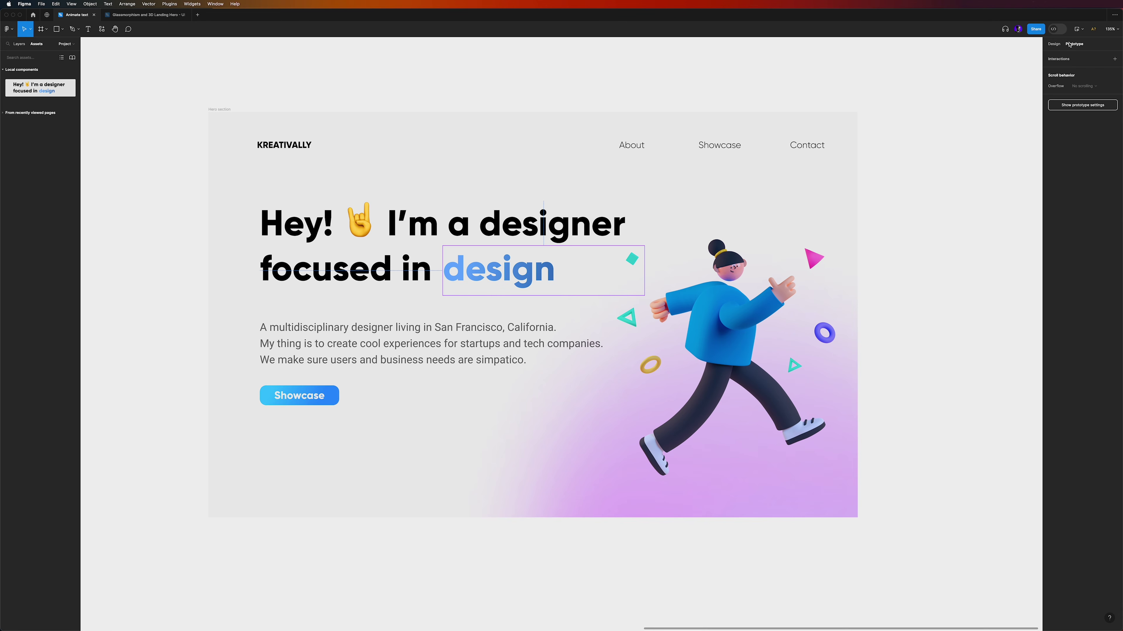
{"action": "left_click", "coordinate": [1054, 44]}
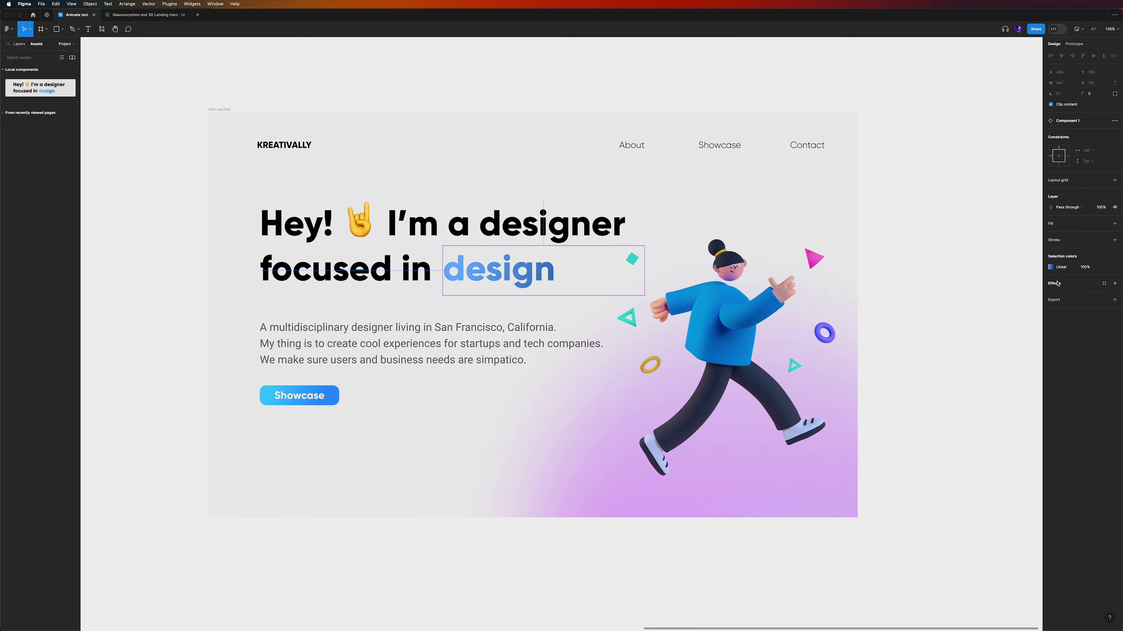
{"action": "left_click", "coordinate": [1051, 267]}
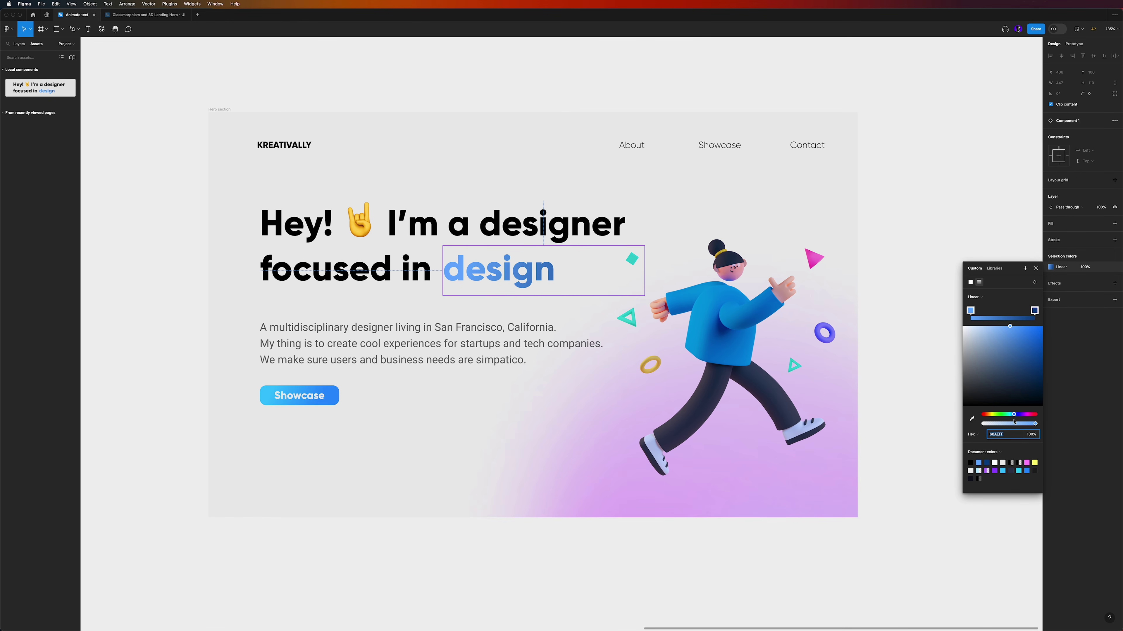
{"action": "left_click_drag", "start_coordinate": [1015, 417], "coordinate": [1022, 417]}
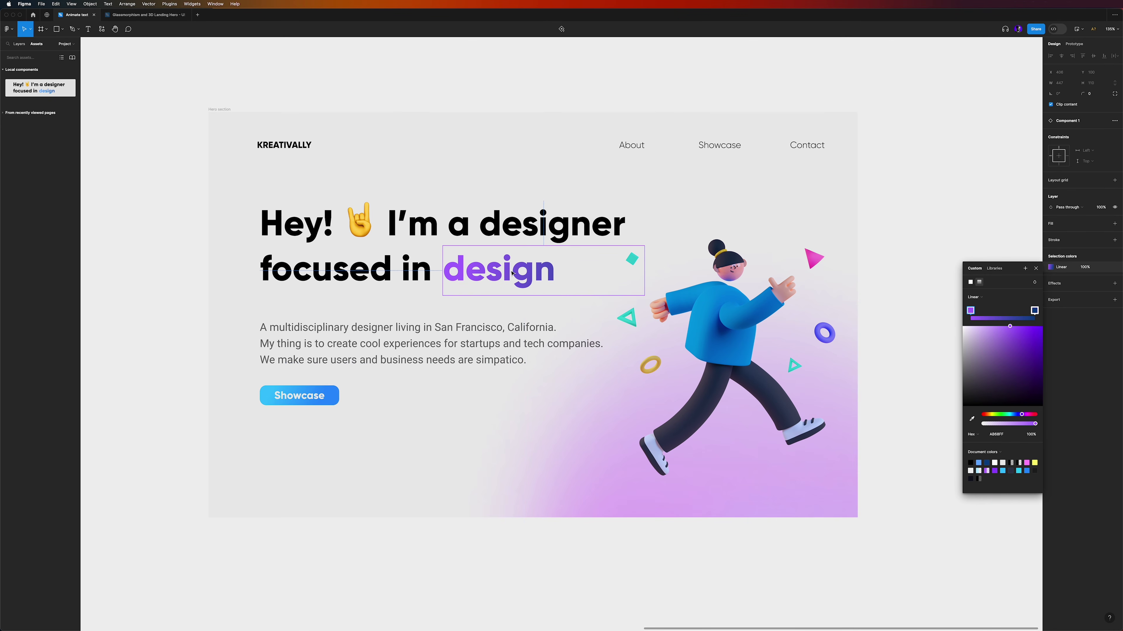
{"action": "left_click", "coordinate": [608, 92]}
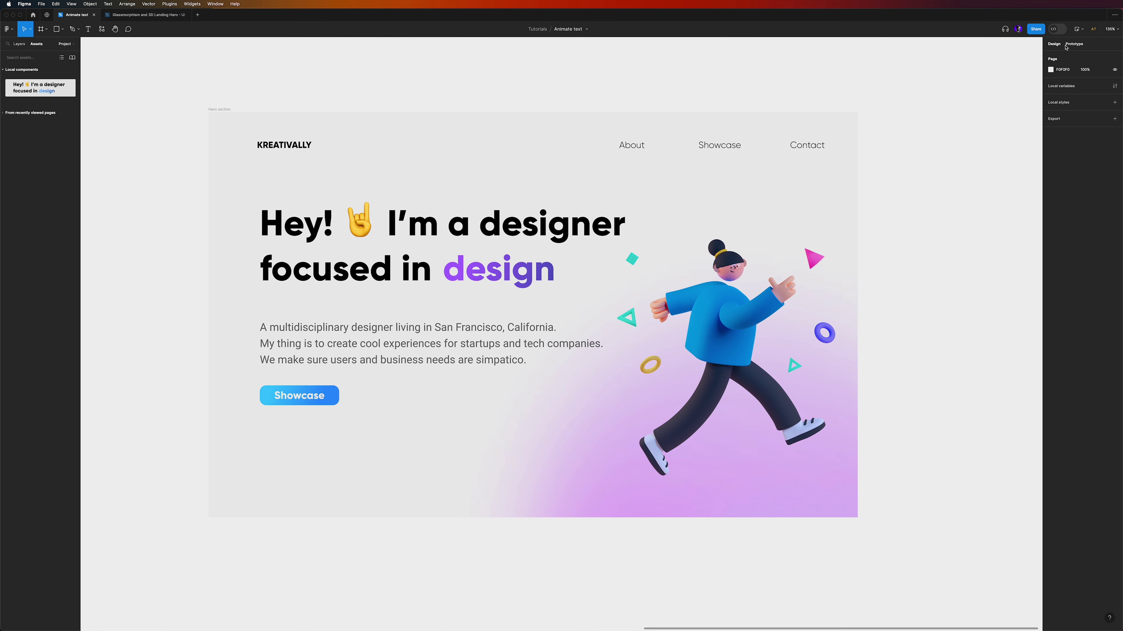
Step: Open the prototype preview of the Hero section and watch the headline animation over the canvas
{"action": "left_click", "coordinate": [1082, 29]}
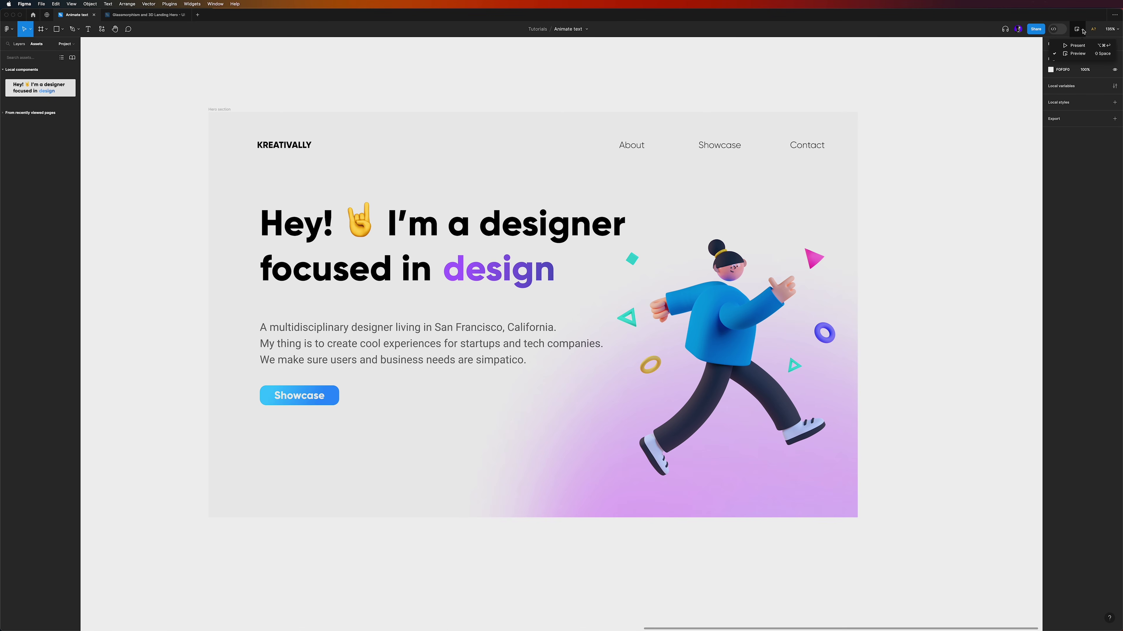
{"action": "left_click", "coordinate": [1077, 54]}
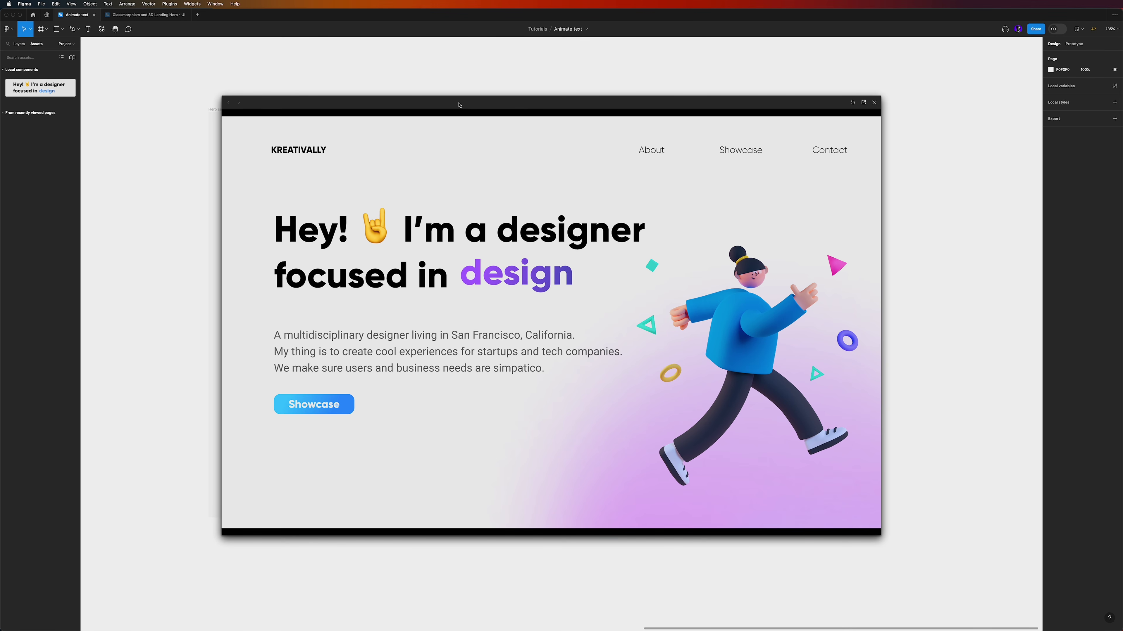
{"action": "left_click_drag", "start_coordinate": [459, 104], "coordinate": [451, 104]}
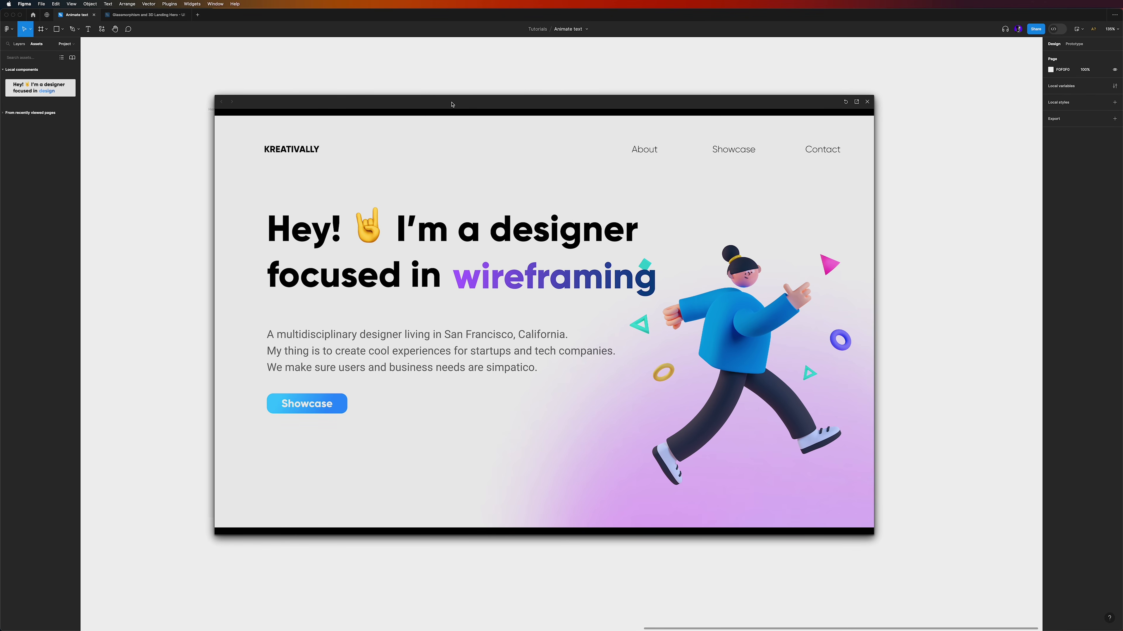